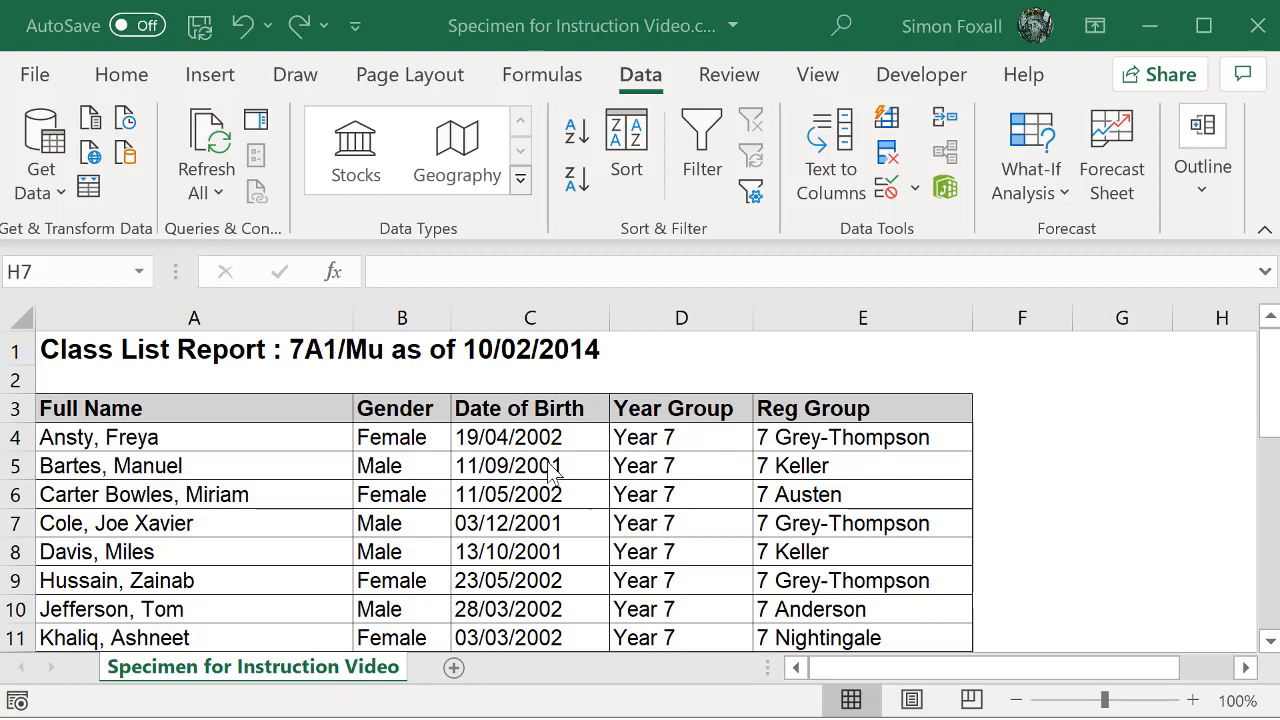
Step: Insert a blank column before Year Group and give it the header Class in row 3
click(680, 318)
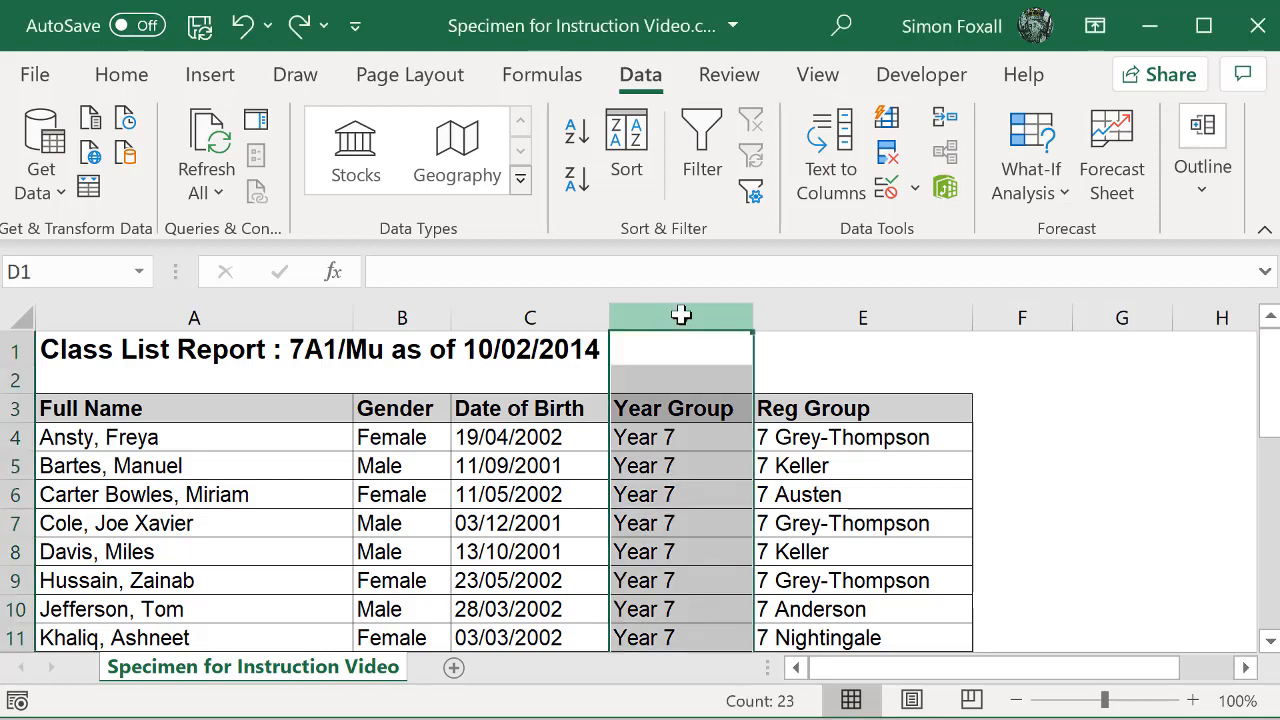
right_click(681, 315)
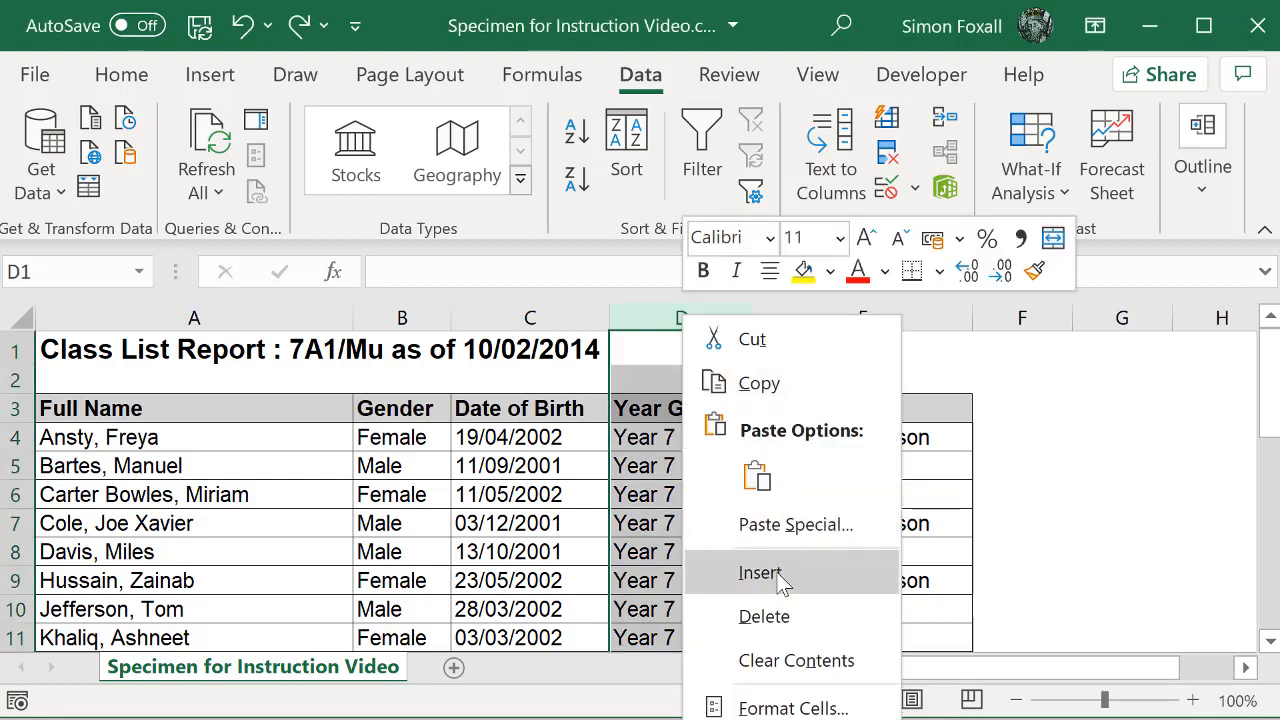
click(760, 573)
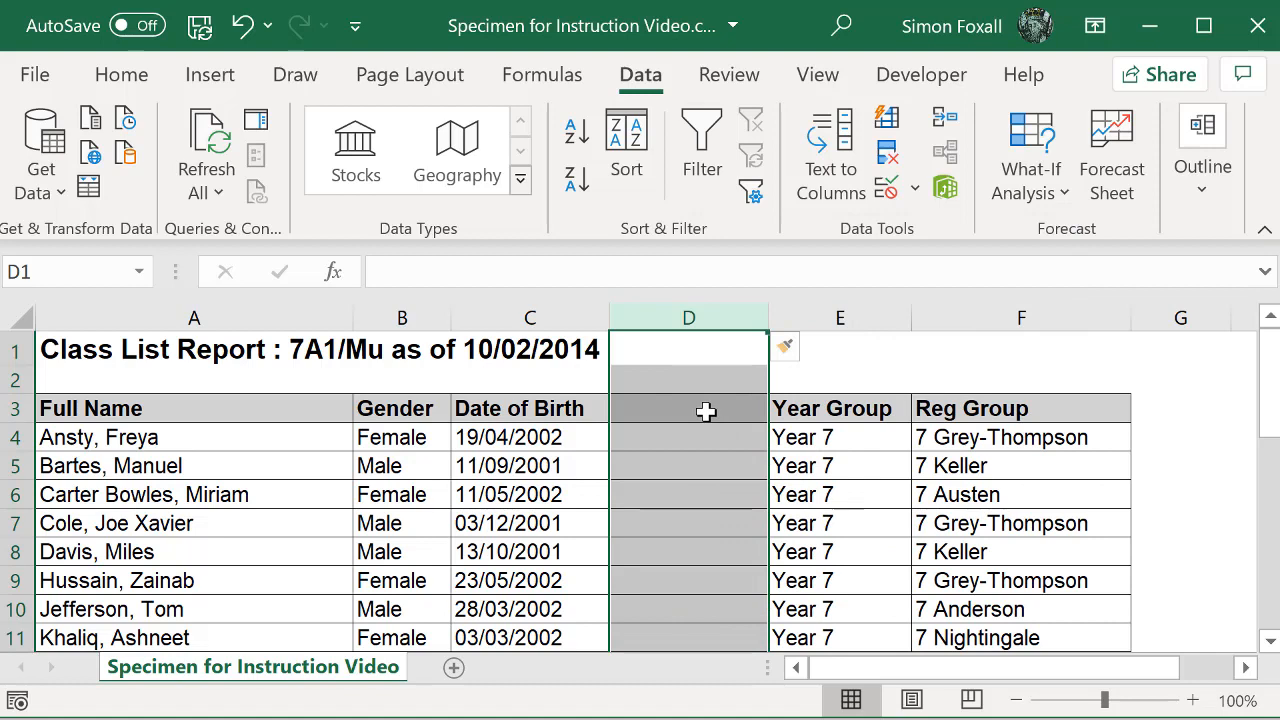
click(706, 411)
text(Class)
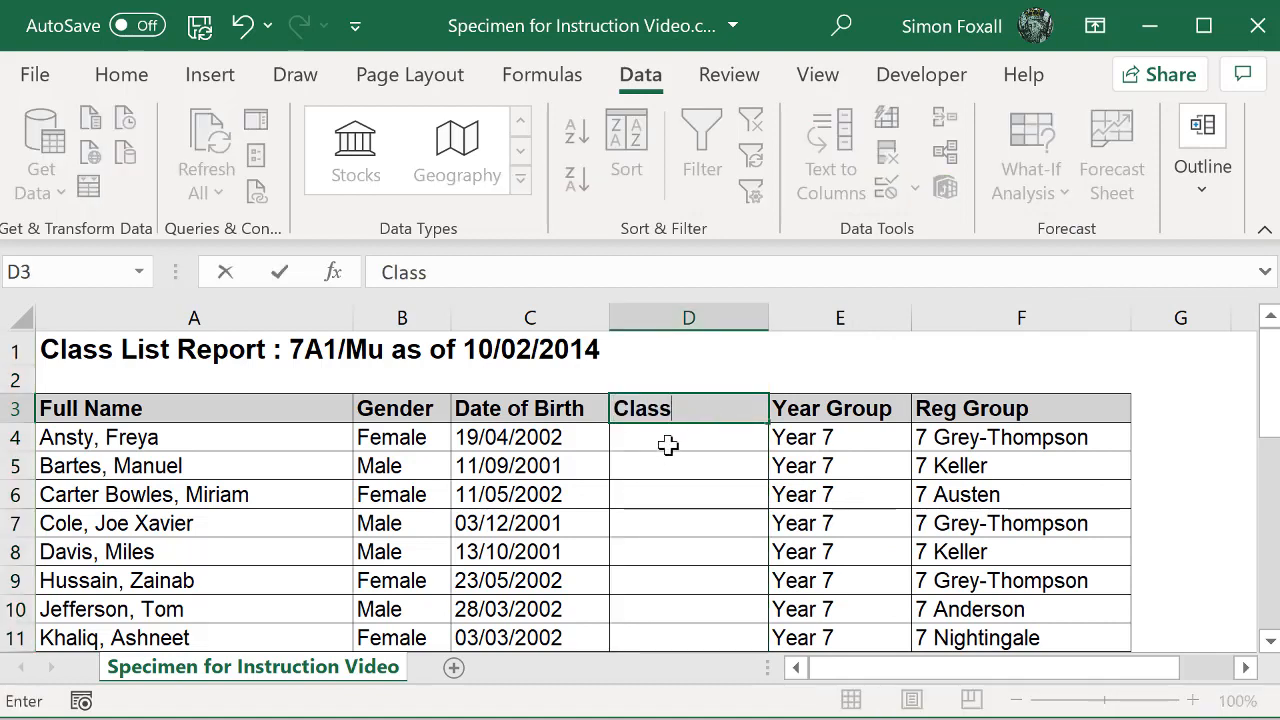
key(Return)
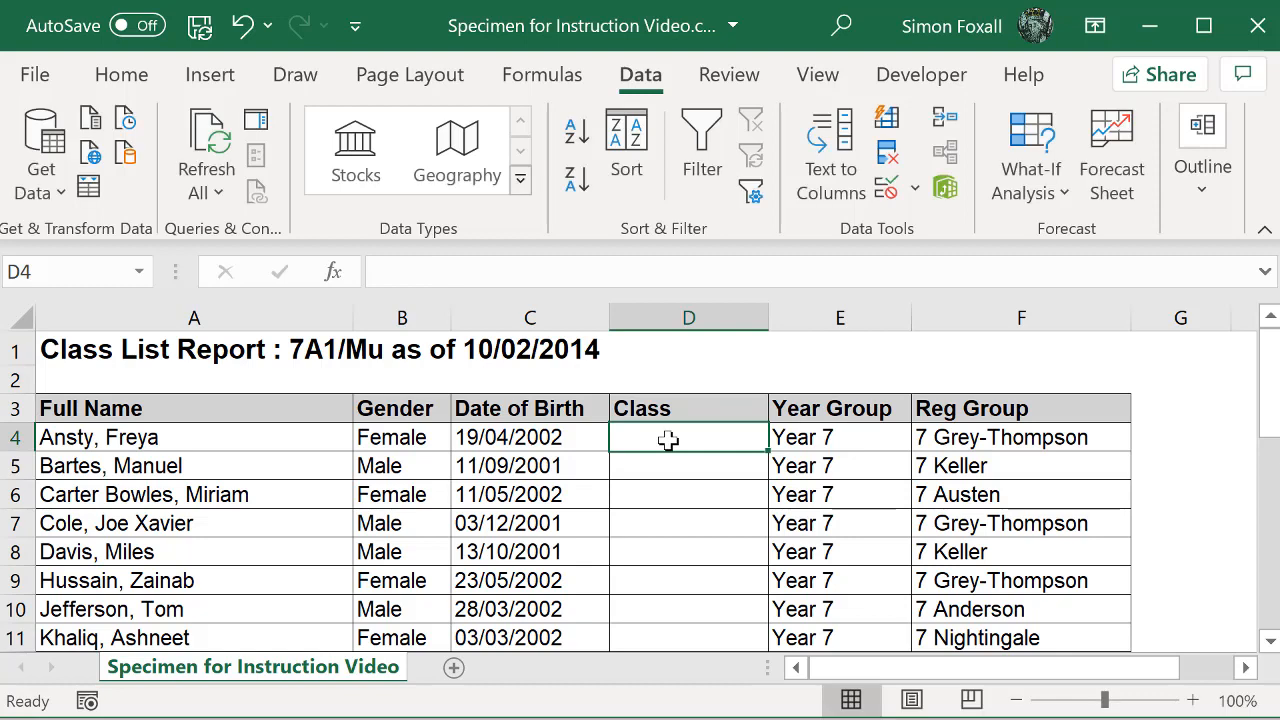
Step: Enter 7A1/Mu in the Class column for the first student of the first list and fill it through D14
text(7A1)
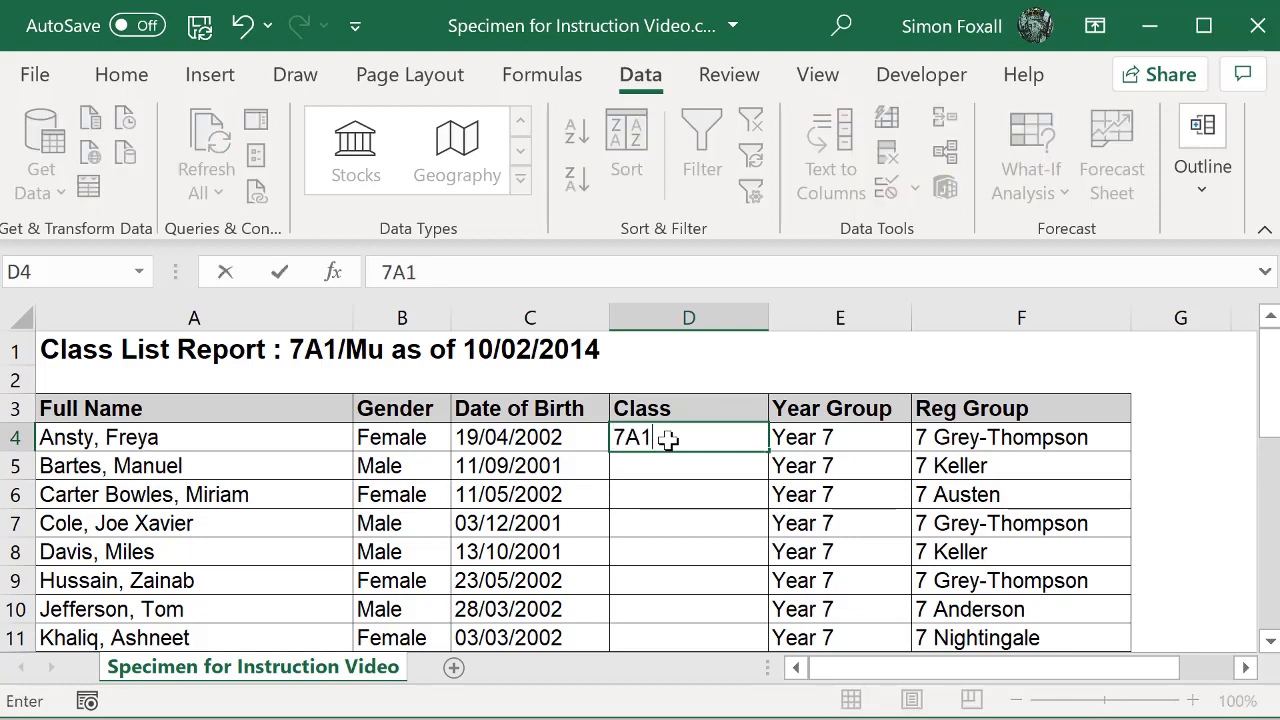
text(/Mu)
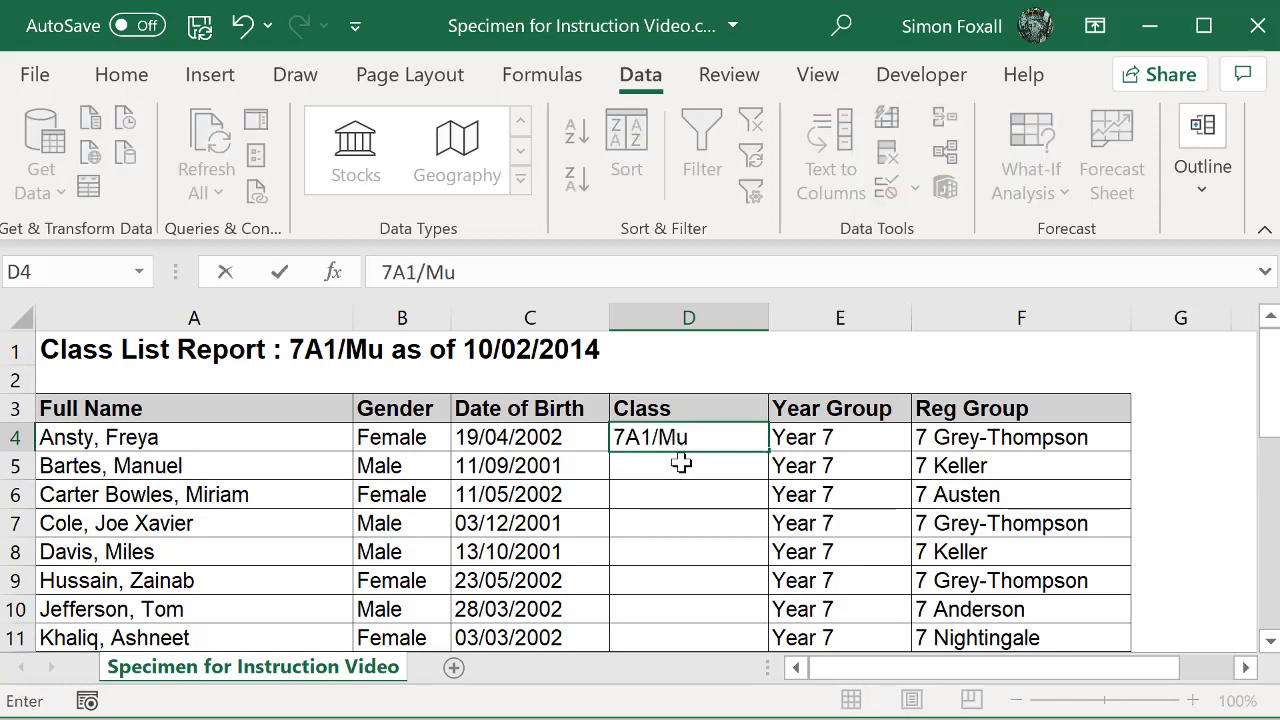
scroll(704, 500, down, 1)
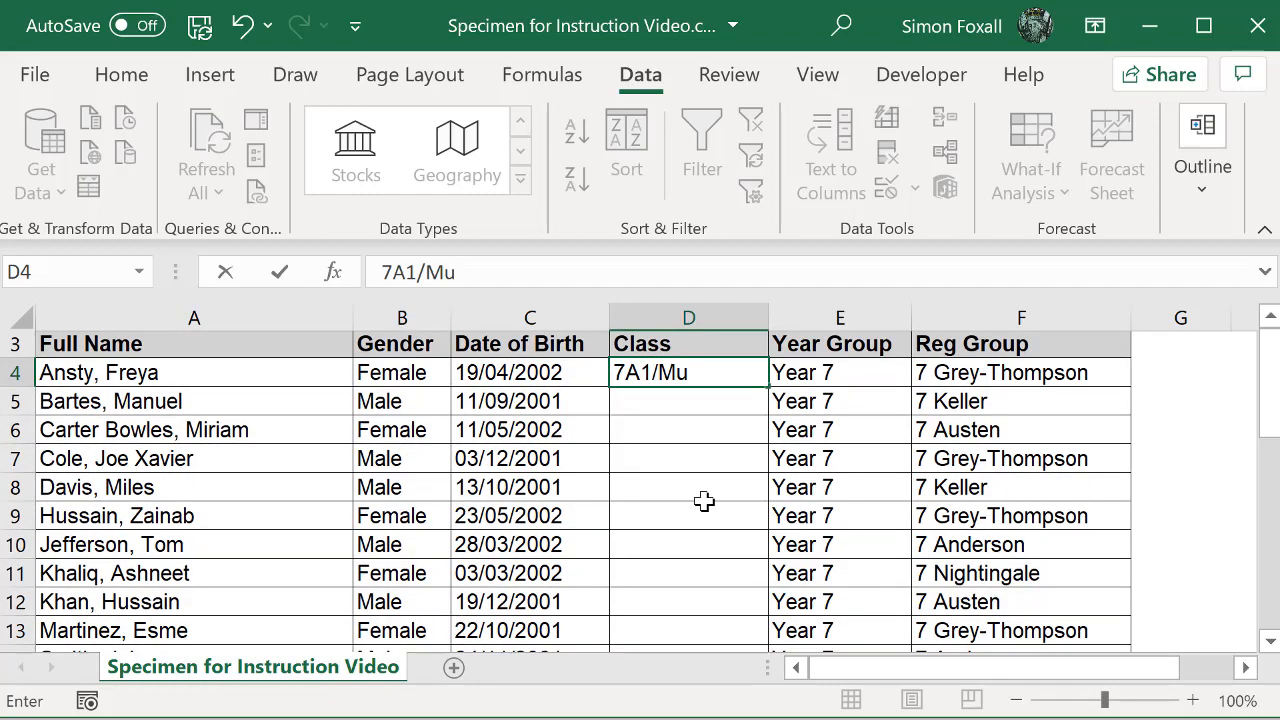
scroll(704, 501, down, 1)
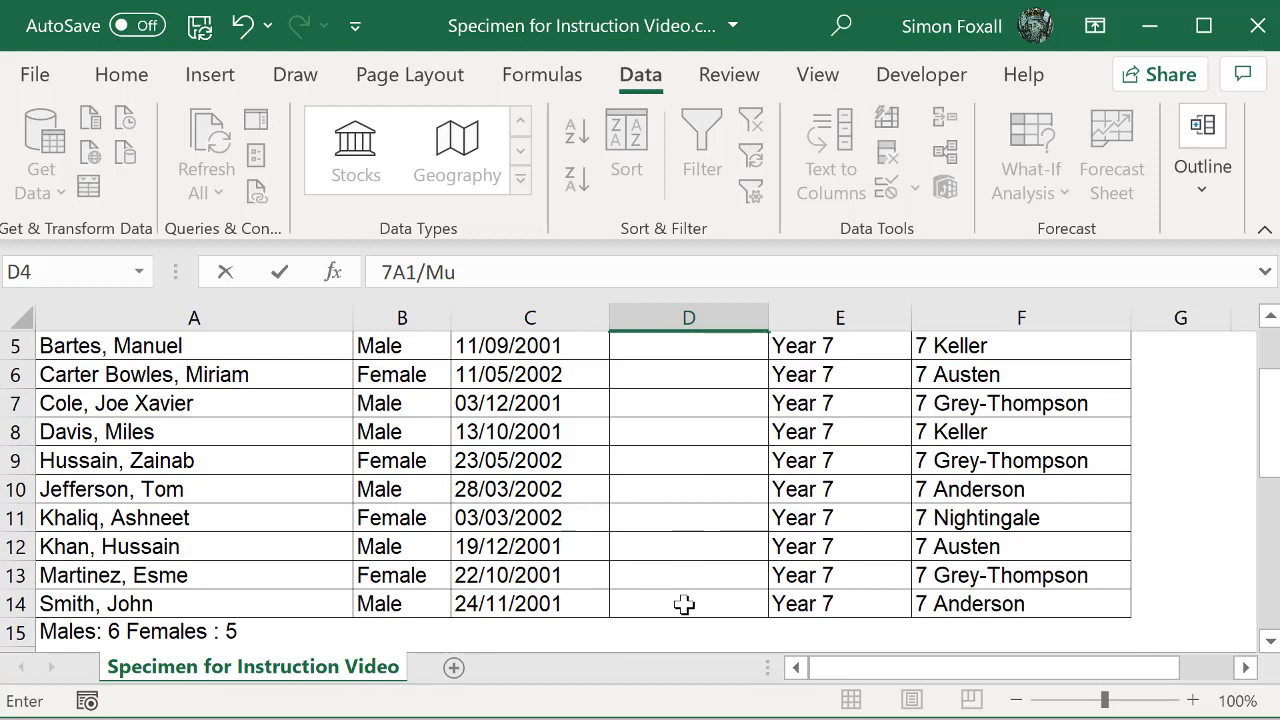
shift+click(684, 604)
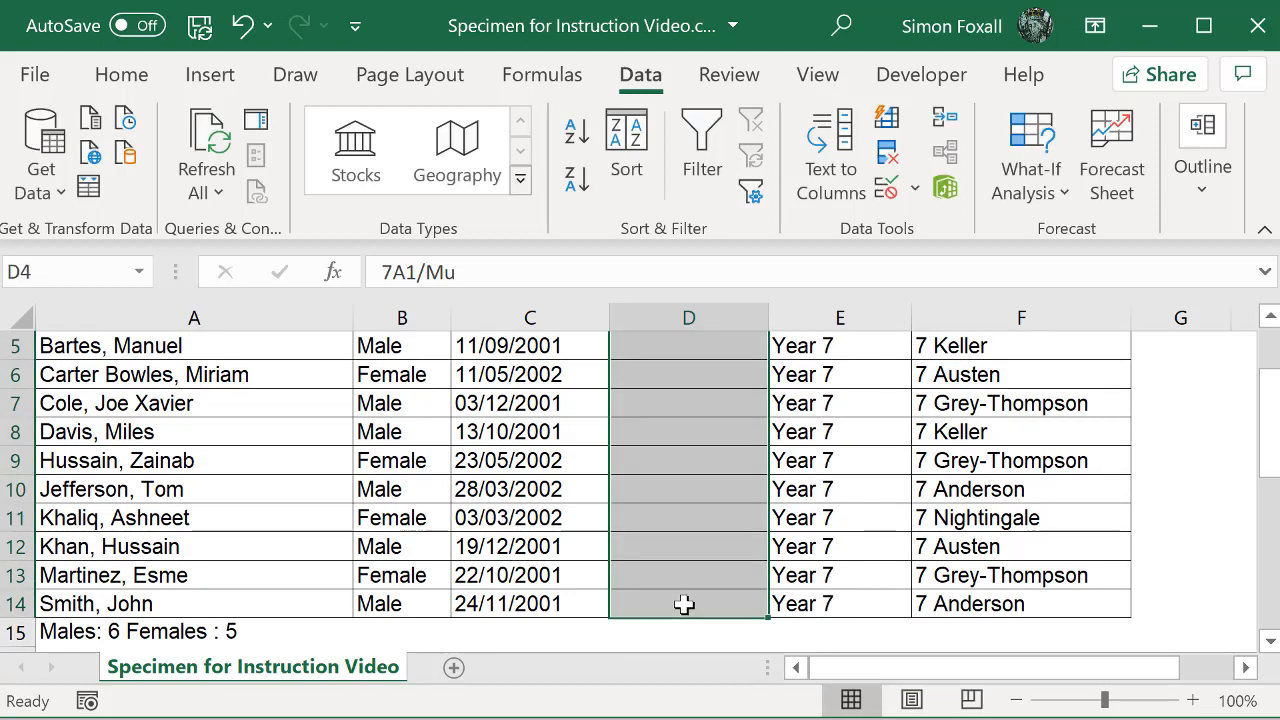
key(ctrl+e)
scroll(720, 505, up, 2)
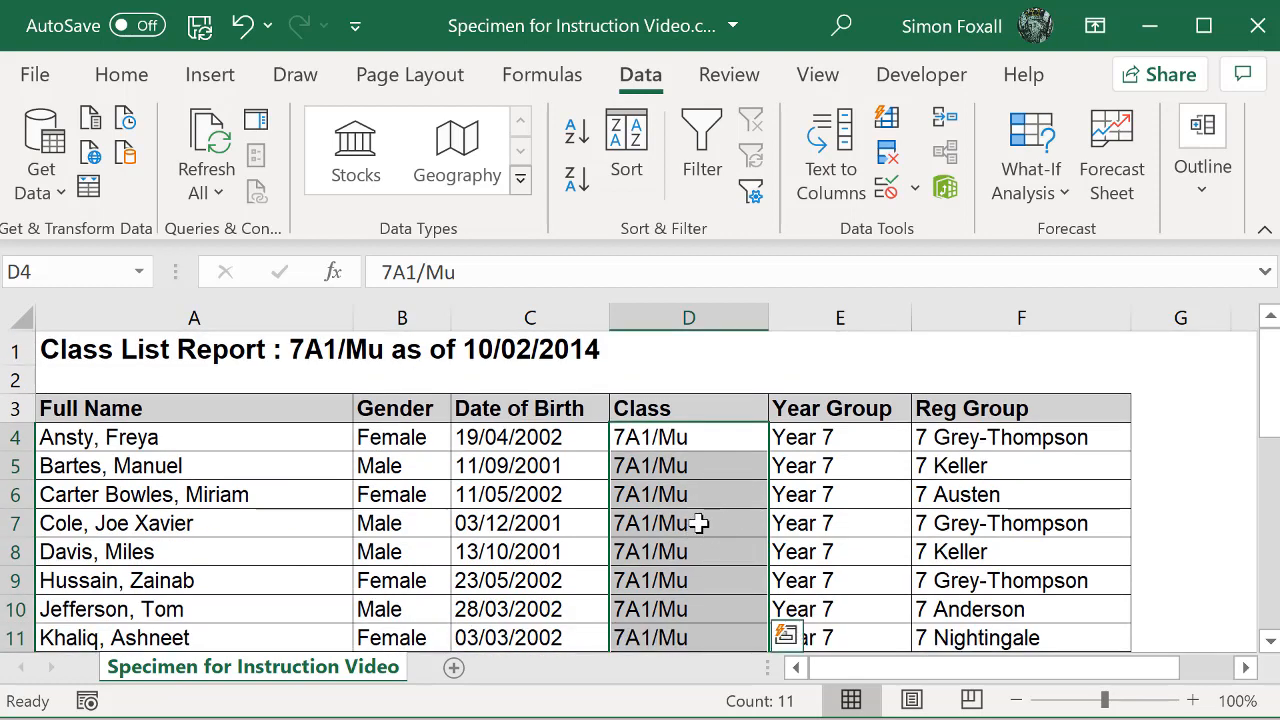
Step: Enter 7B1/Mu in D20 for the second class list and fill it through D29
scroll(697, 523, down, 5)
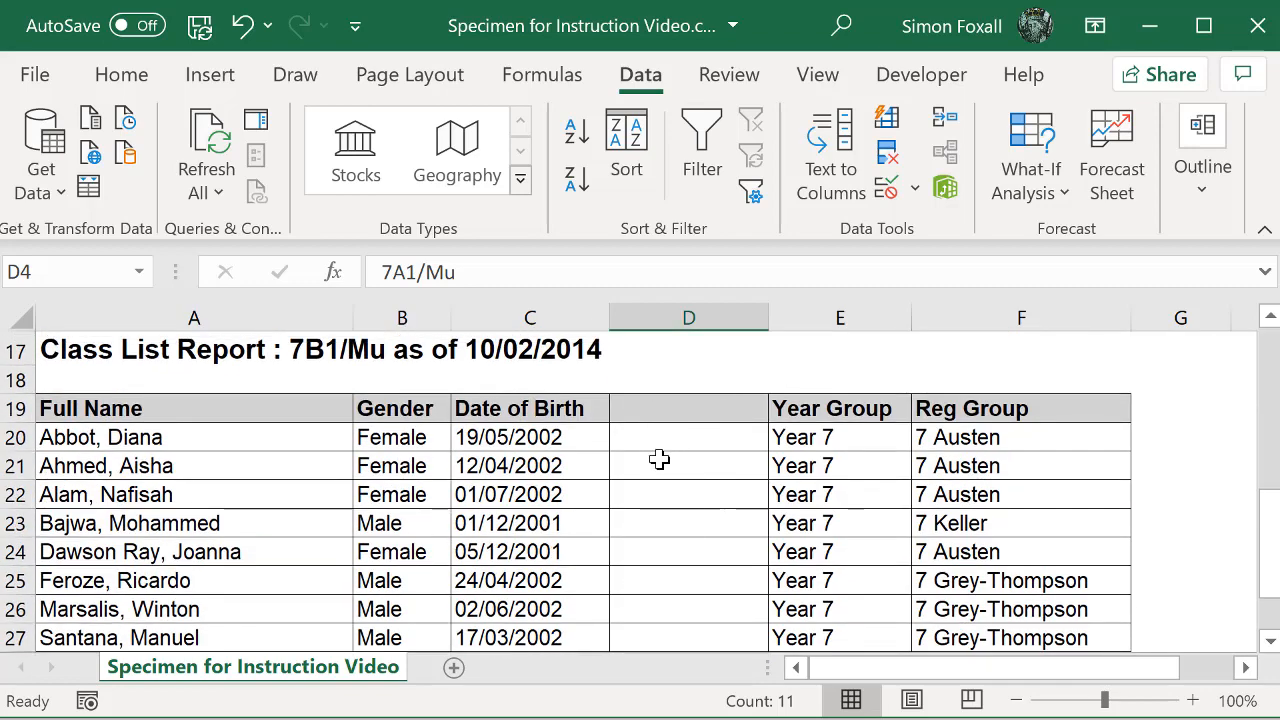
click(668, 439)
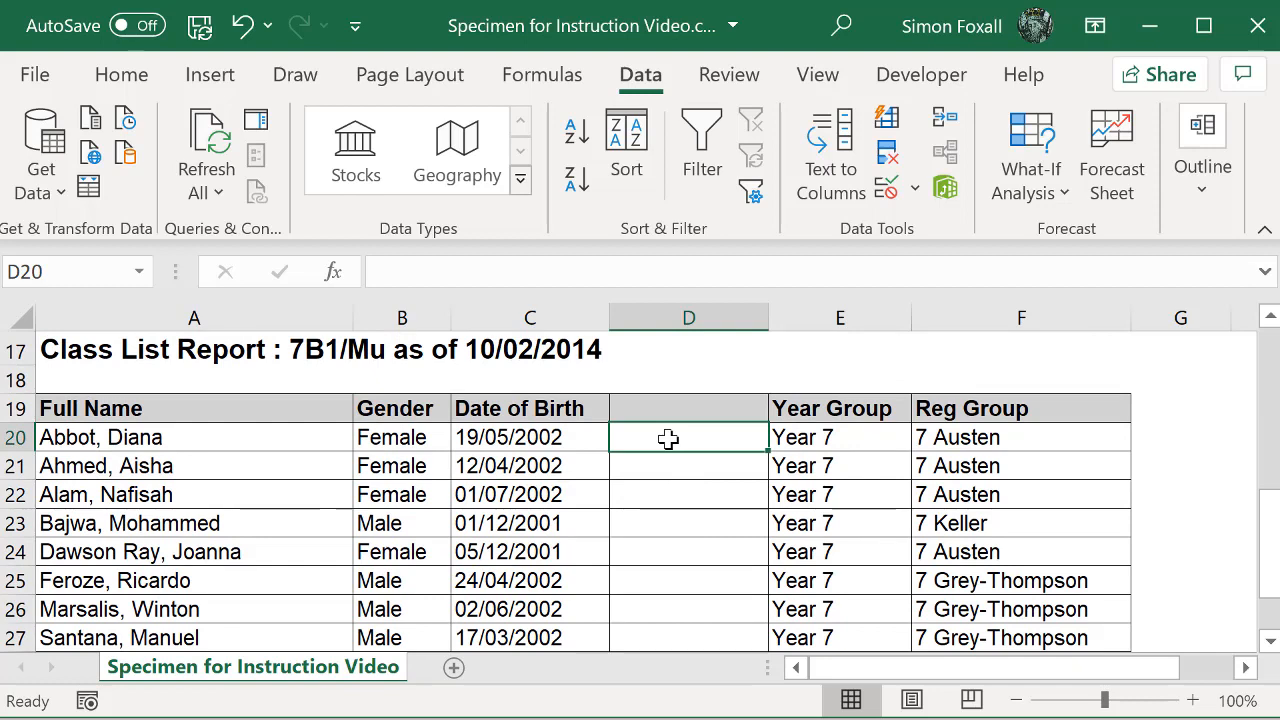
text(7B1/Mu)
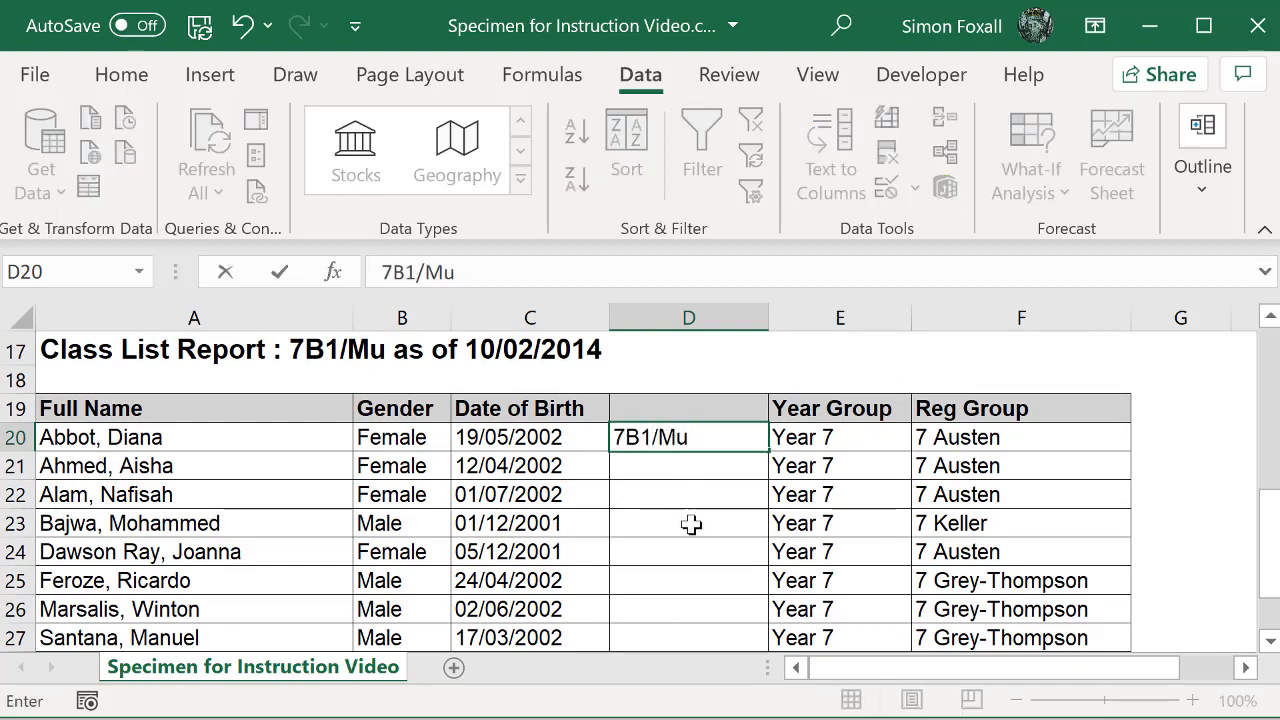
scroll(691, 525, down, 1)
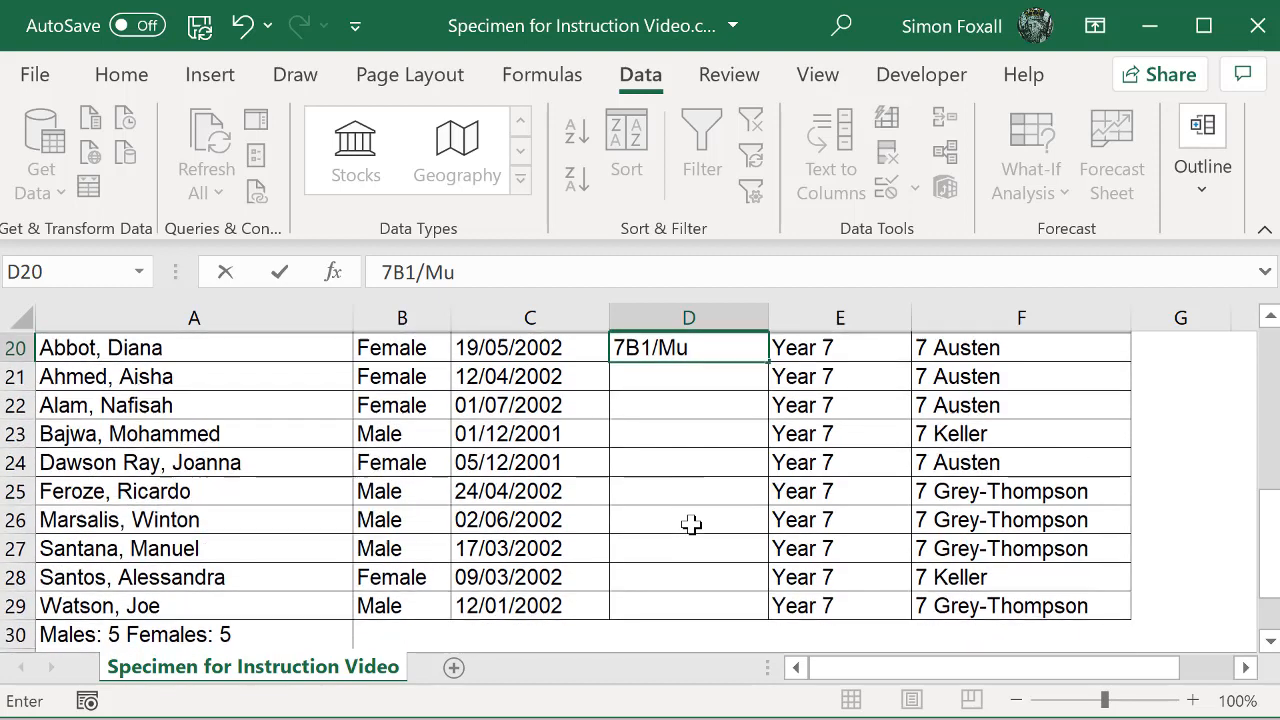
shift+click(688, 605)
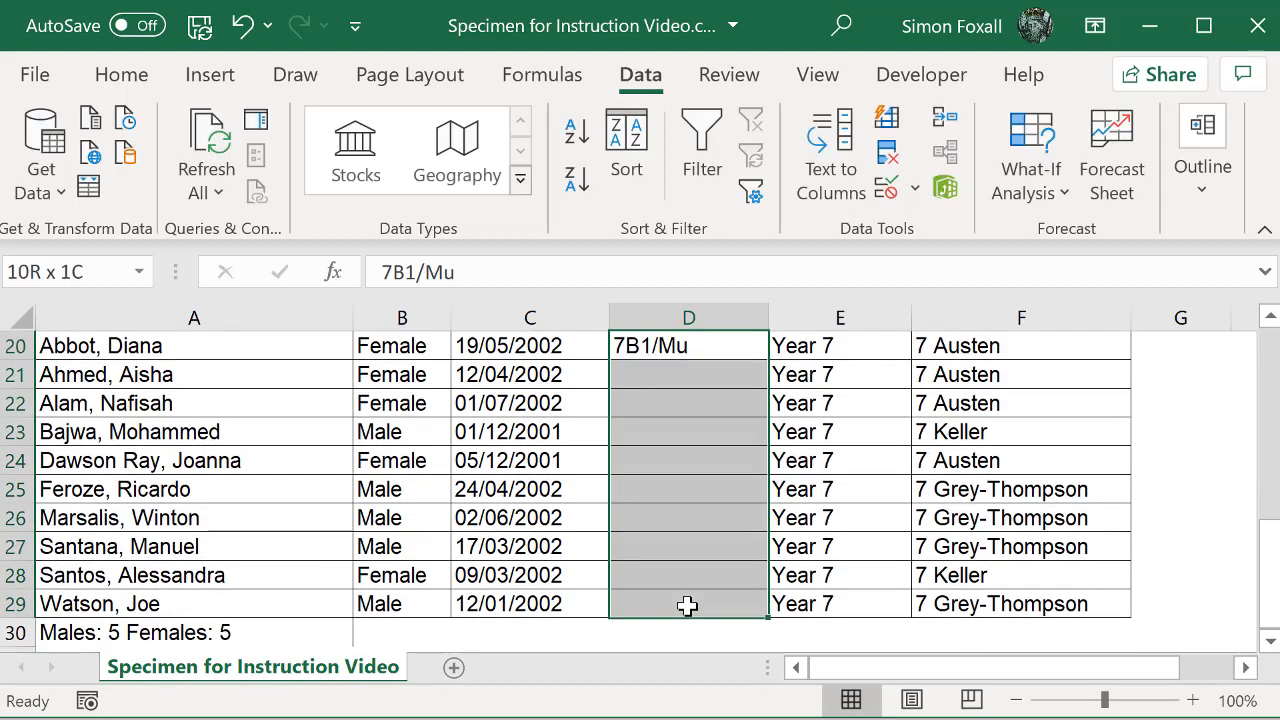
key(ctrl+e)
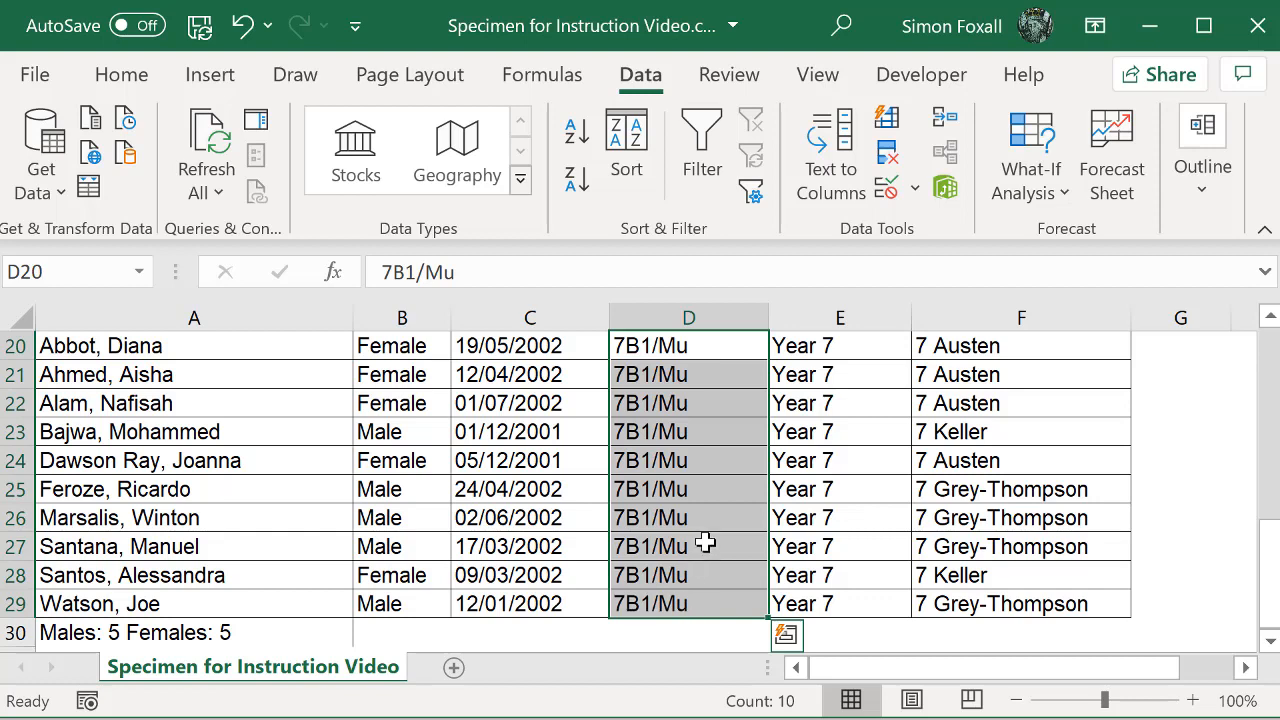
Step: Delete rows 1 and 2, containing the 7A1/Mu report title and the blank row above the headers
scroll(706, 543, up, 6)
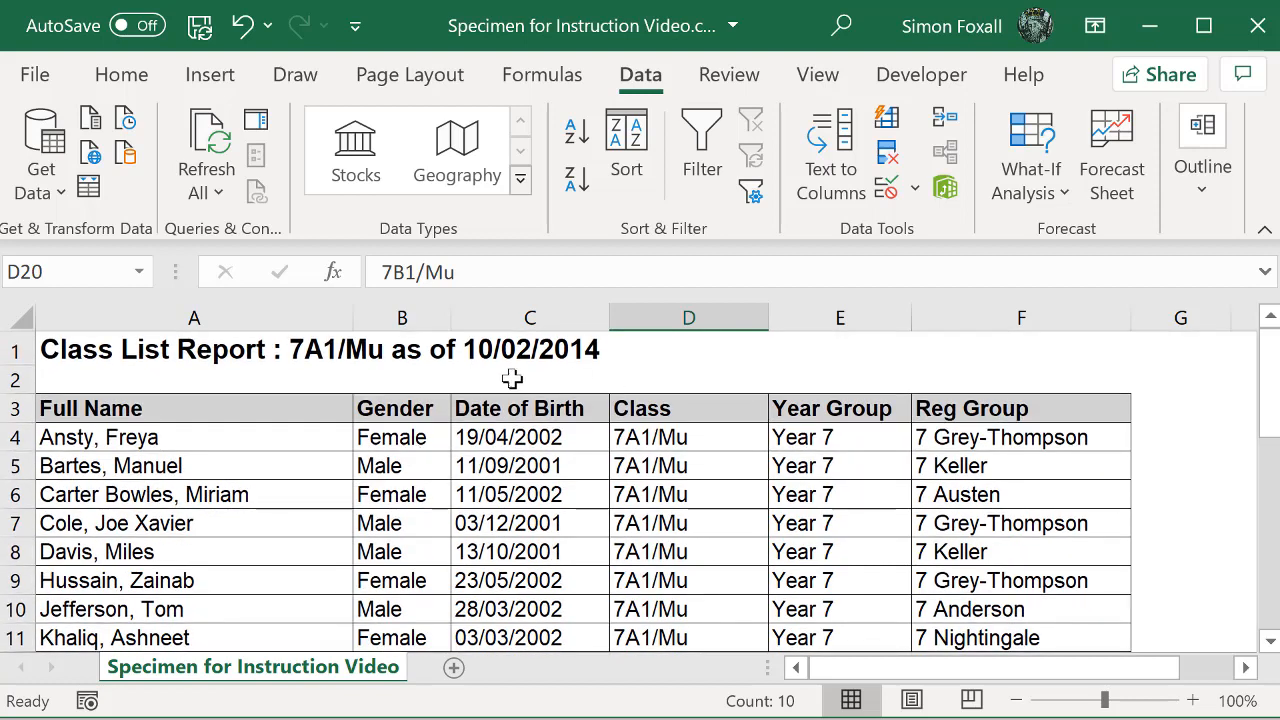
click(8, 349)
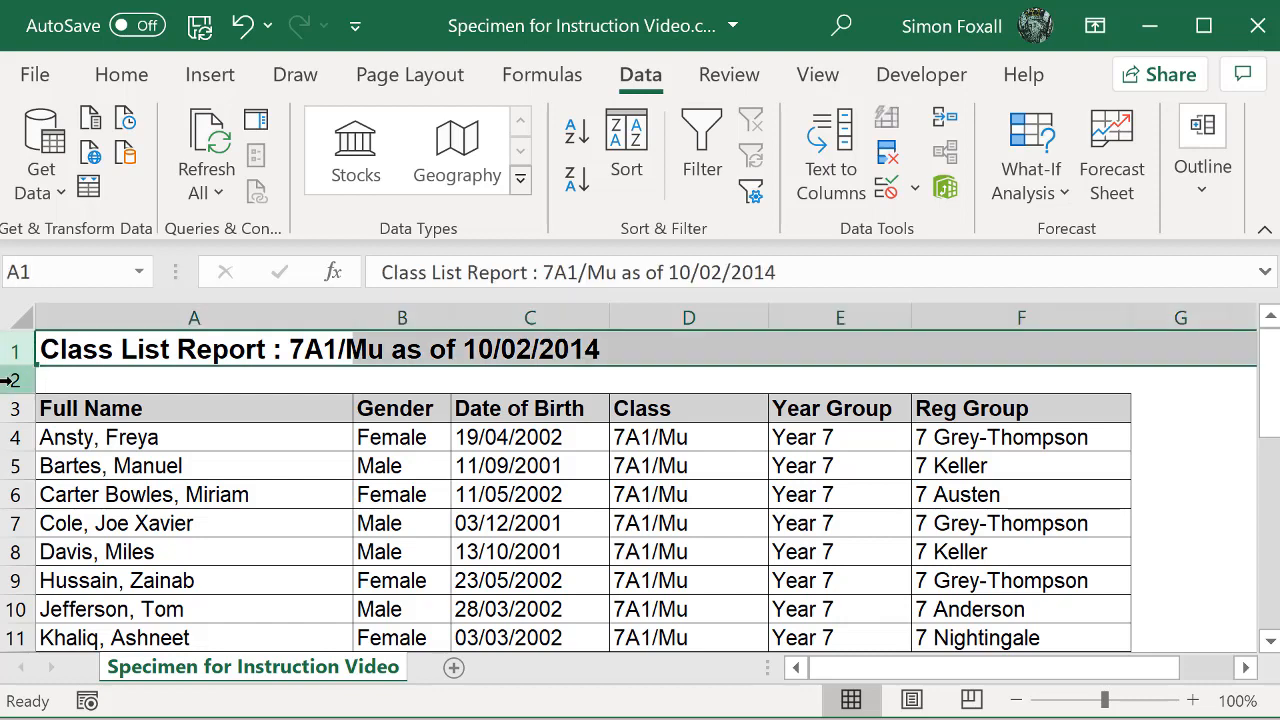
shift+click(8, 380)
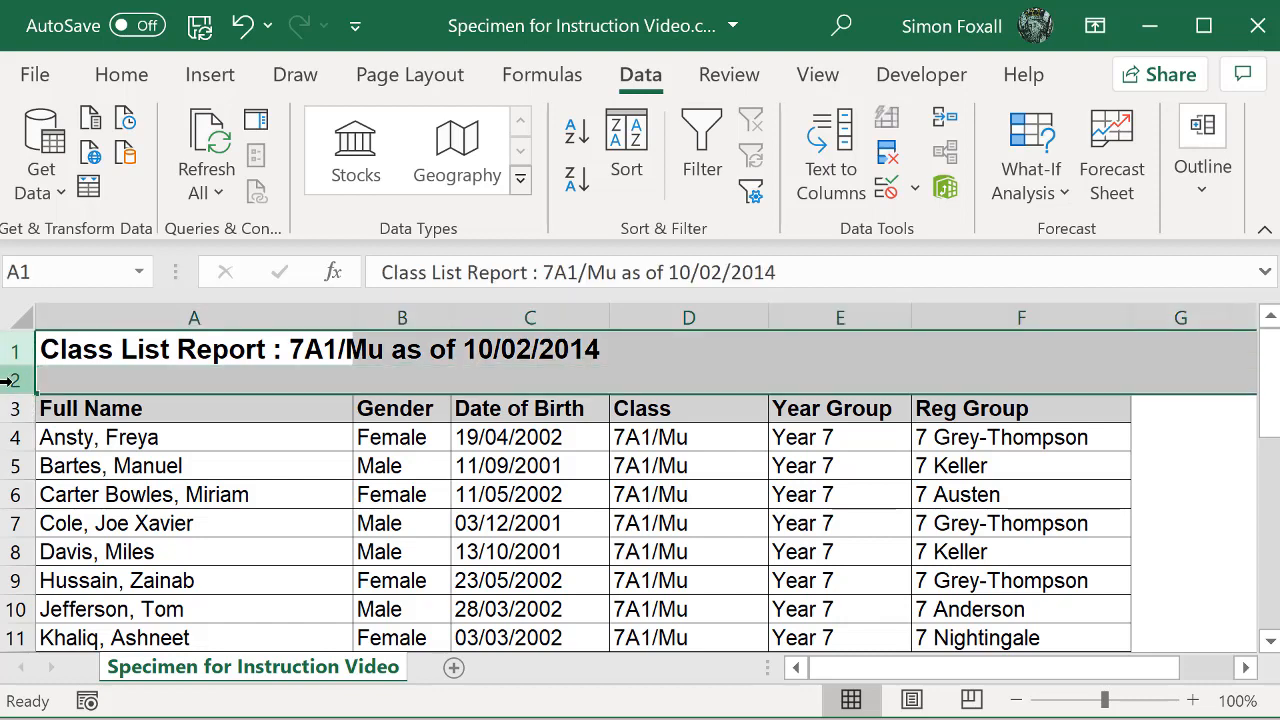
right_click(8, 380)
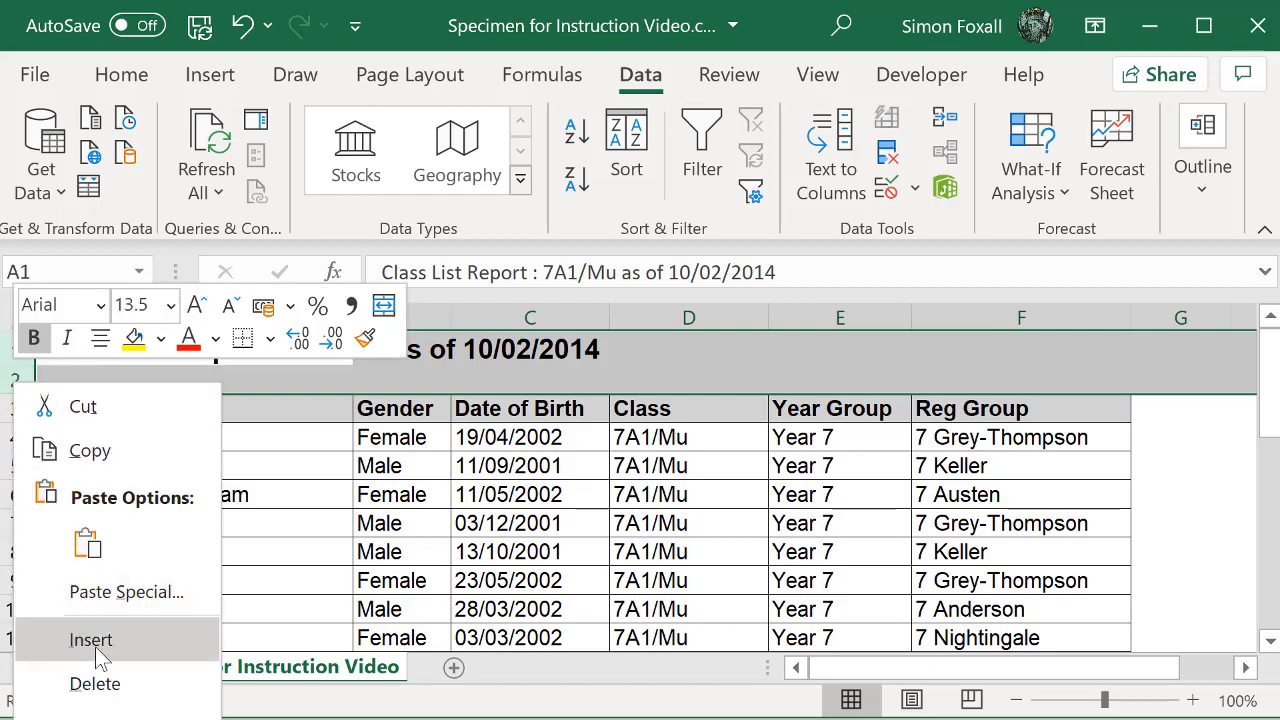
click(100, 684)
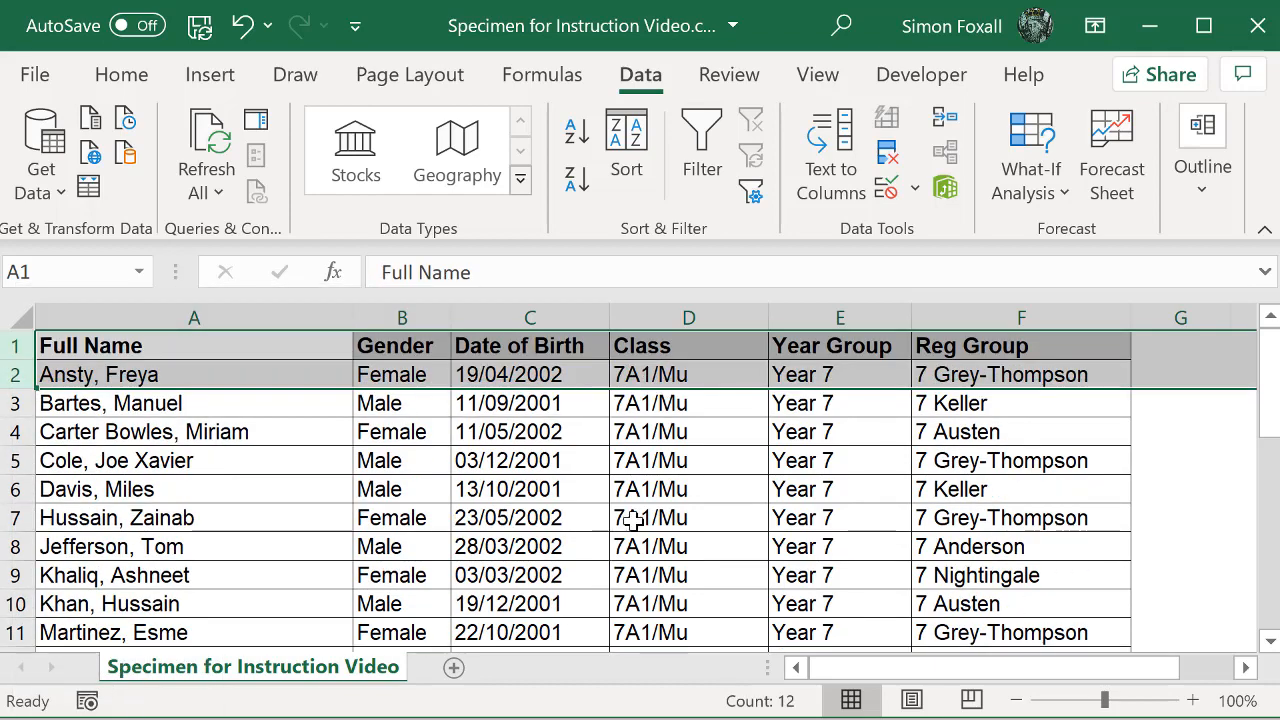
Step: Delete rows 13 to 17 between the two class lists, including the gender totals, 7B1/Mu title and repeated headers
scroll(636, 530, down, 3)
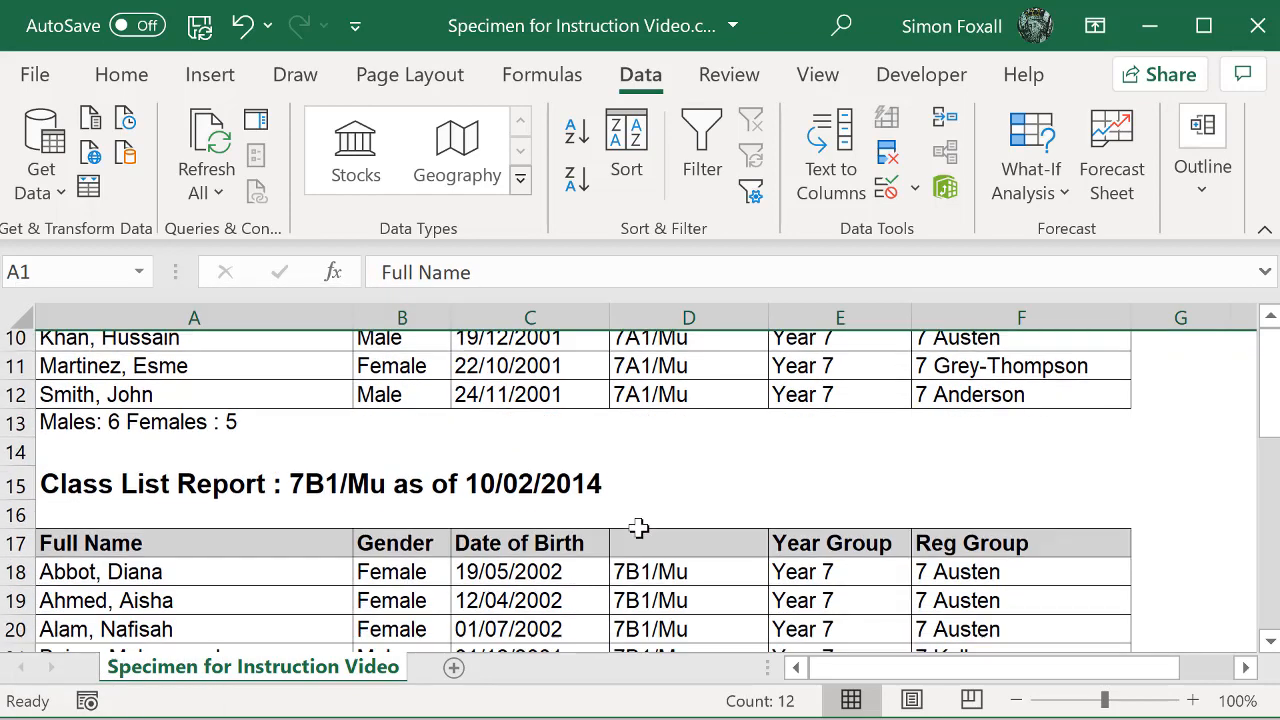
click(8, 432)
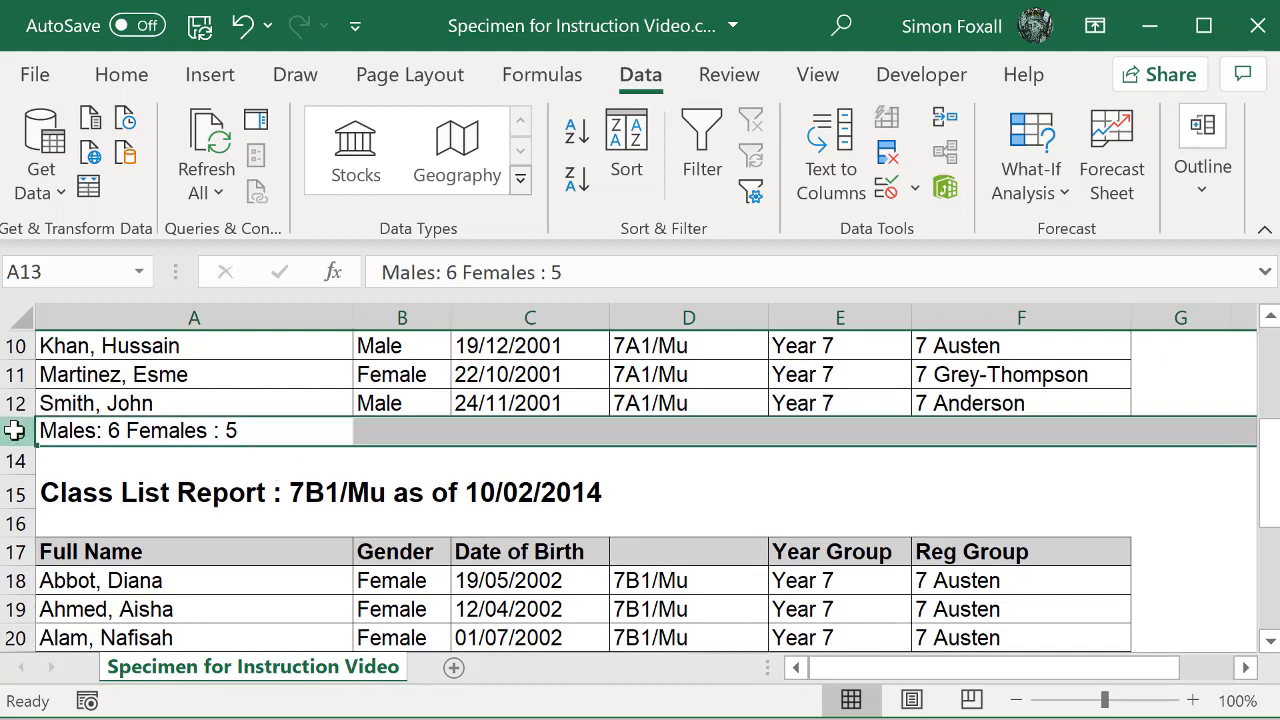
shift+click(15, 552)
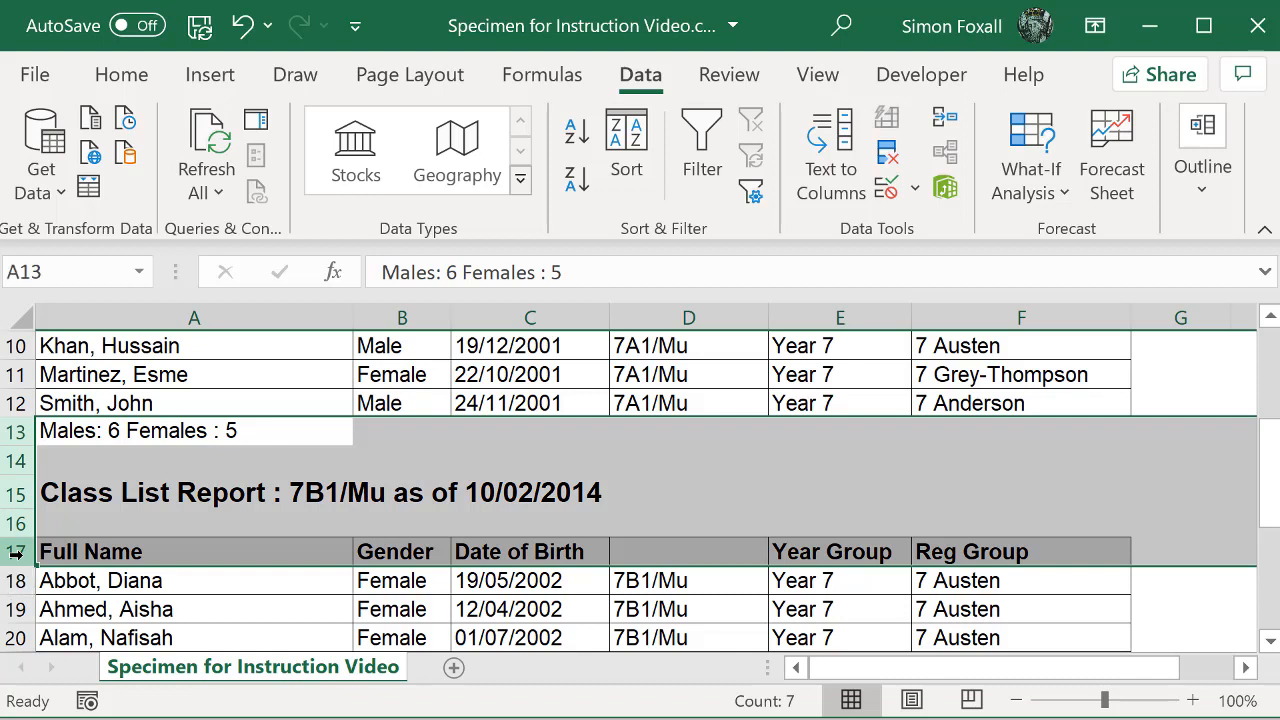
right_click(15, 461)
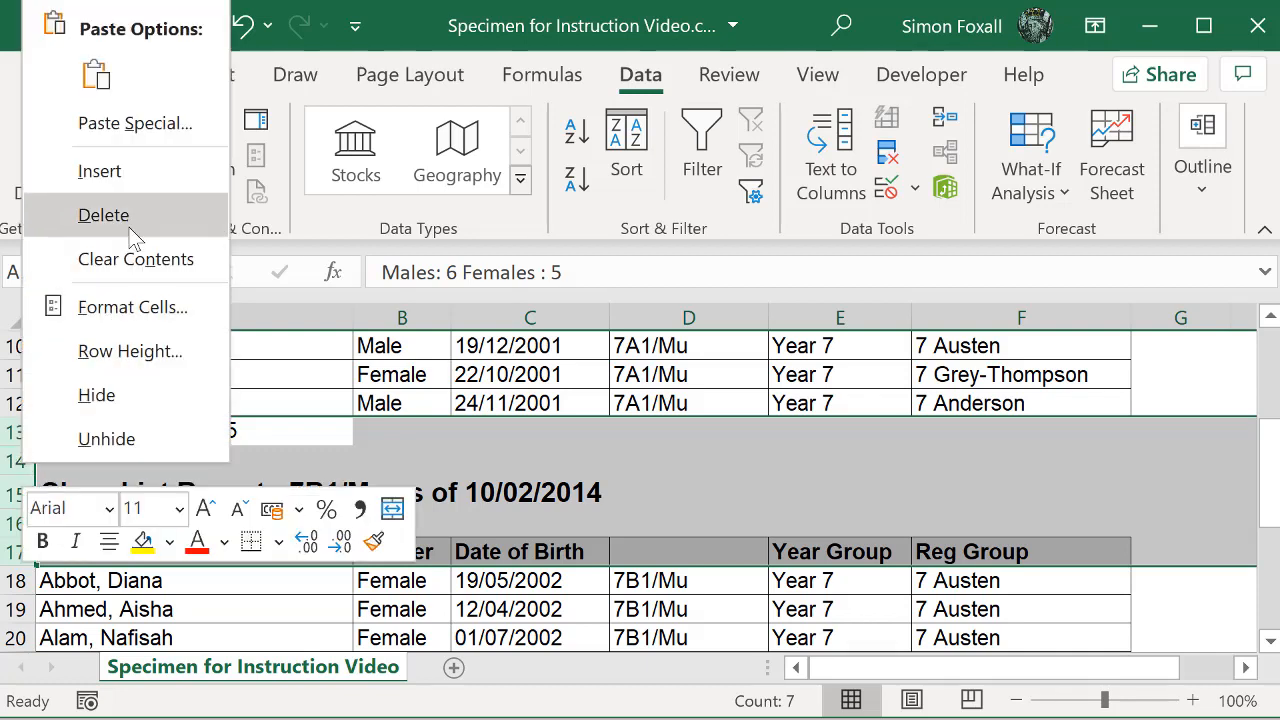
click(131, 222)
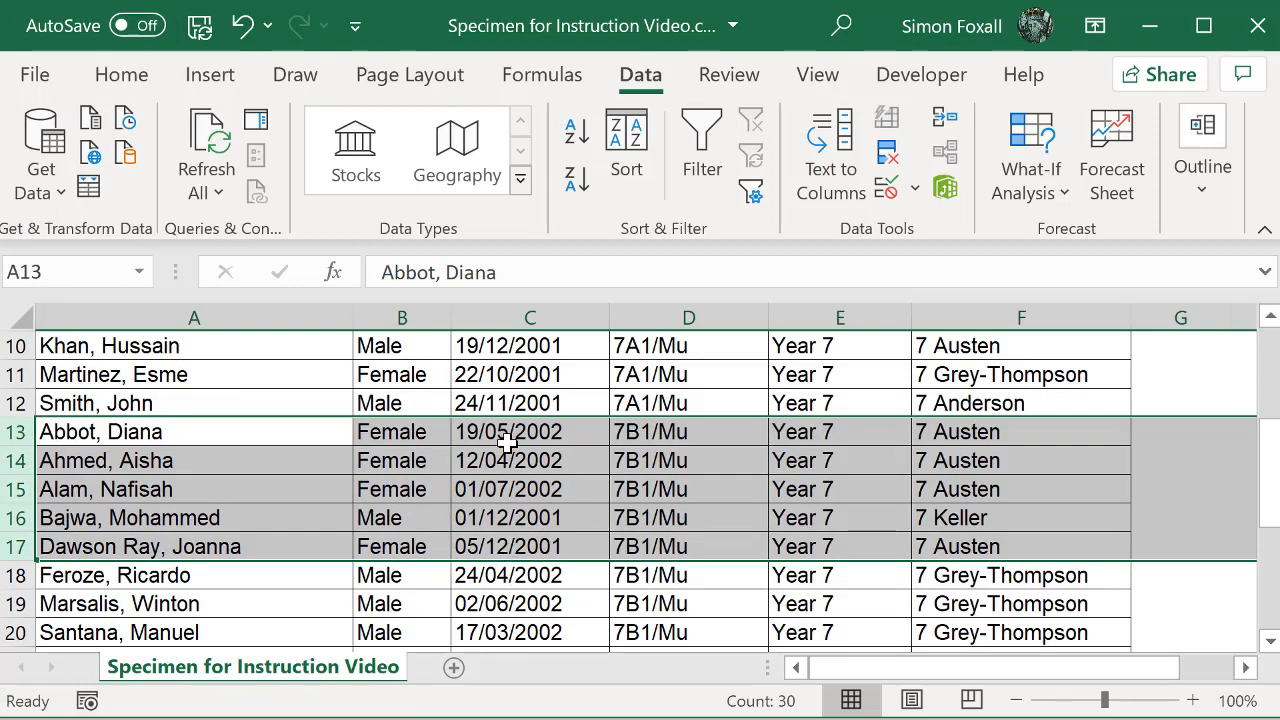
Step: Delete row 23 with the gender totals below the last student
scroll(508, 440, down, 1)
scroll(506, 443, down, 3)
scroll(506, 443, up, 1)
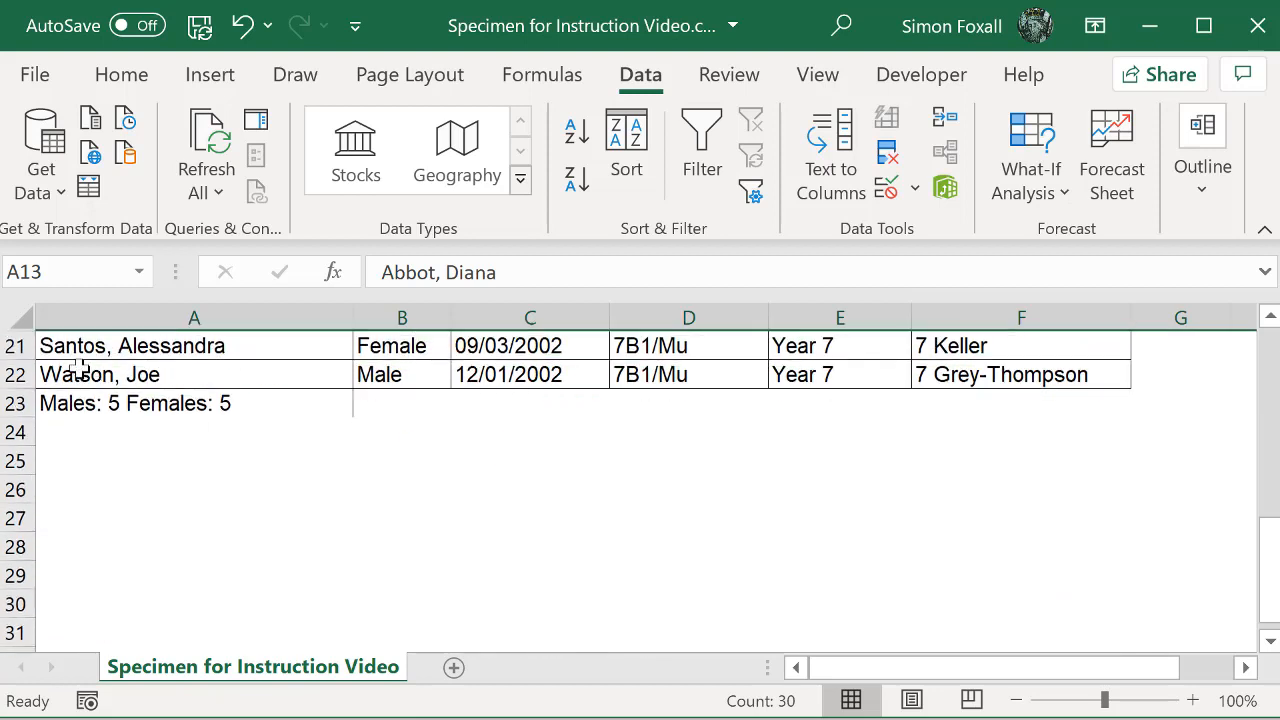
click(14, 403)
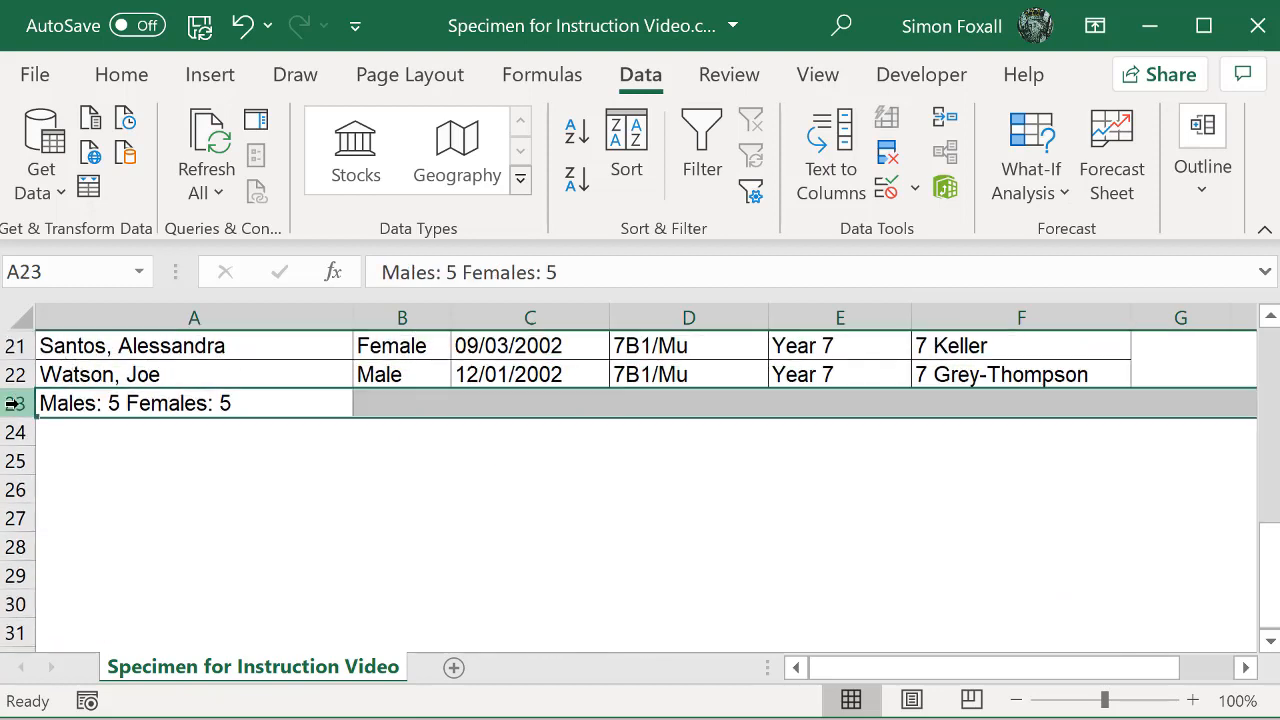
right_click(14, 403)
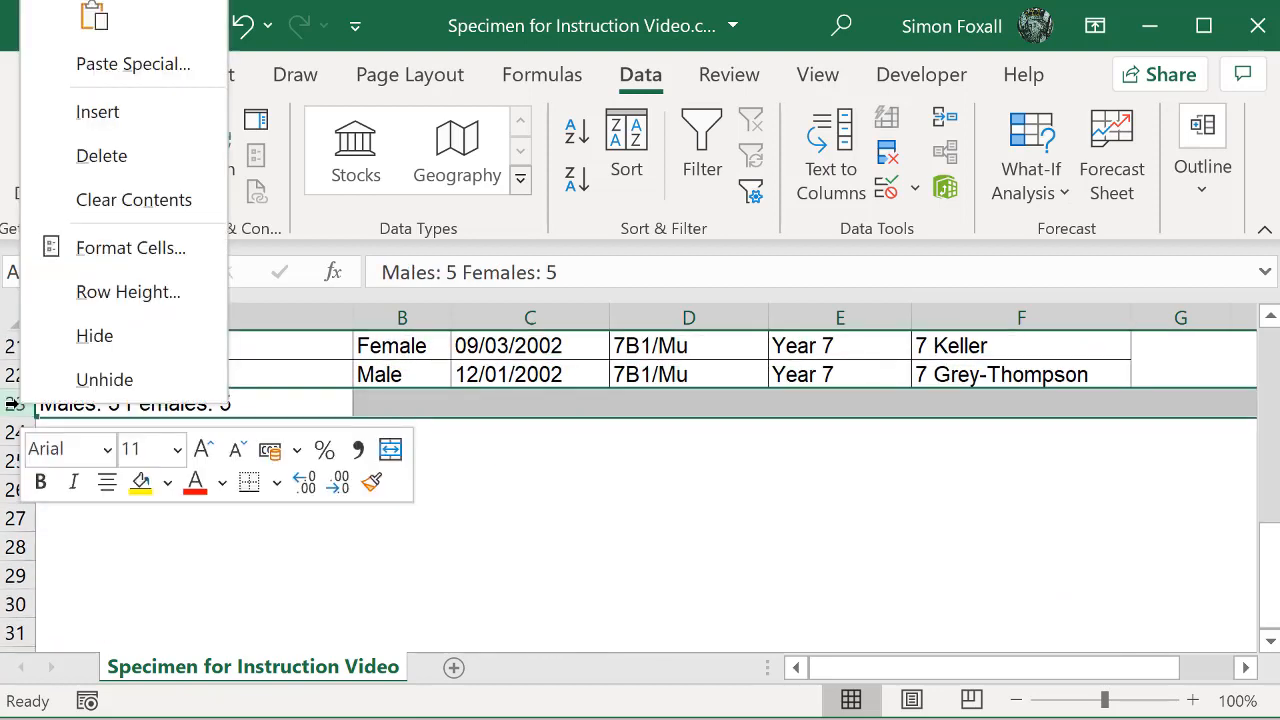
click(110, 160)
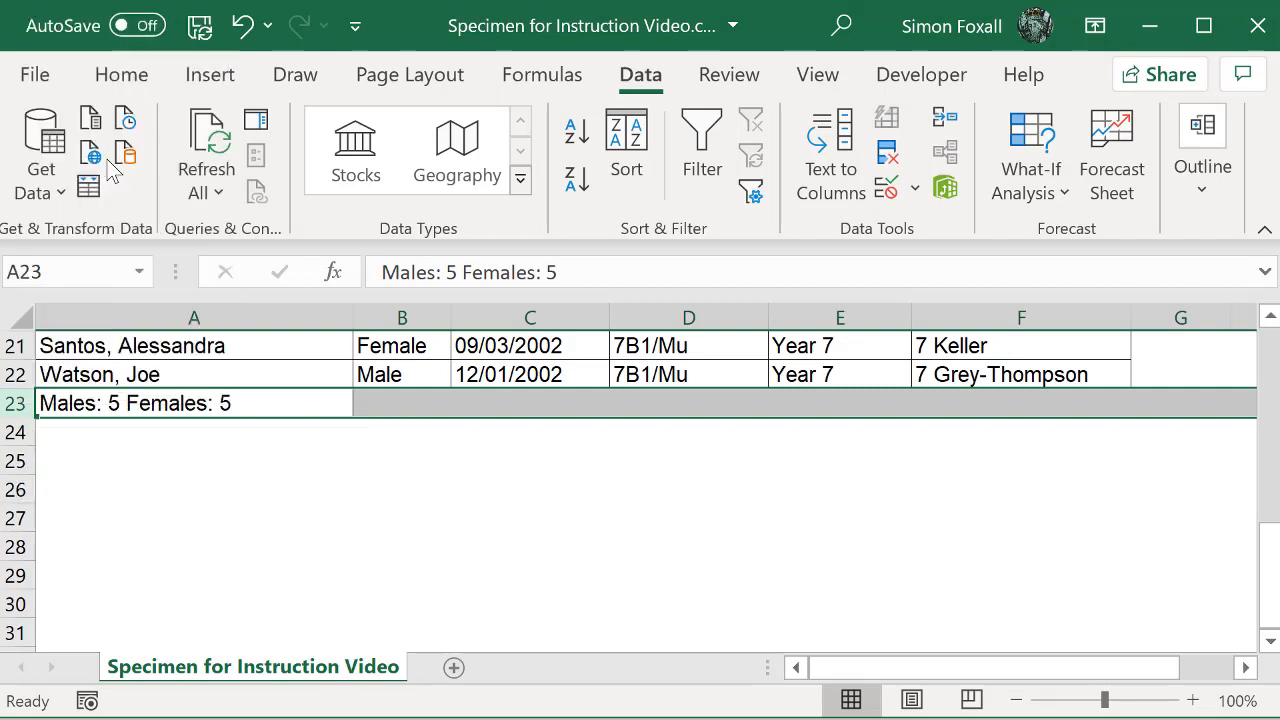
click(14, 432)
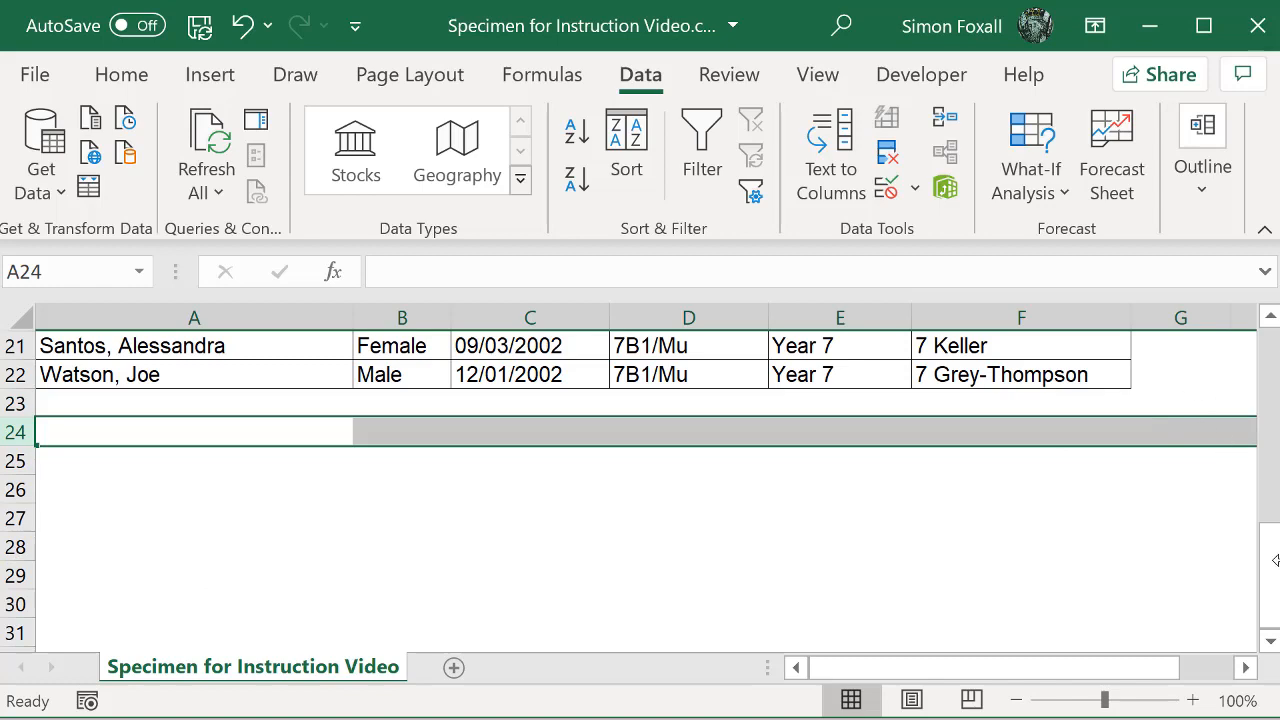
Step: Delete column F containing the Reg Group data
drag(1275, 578, 1270, 345)
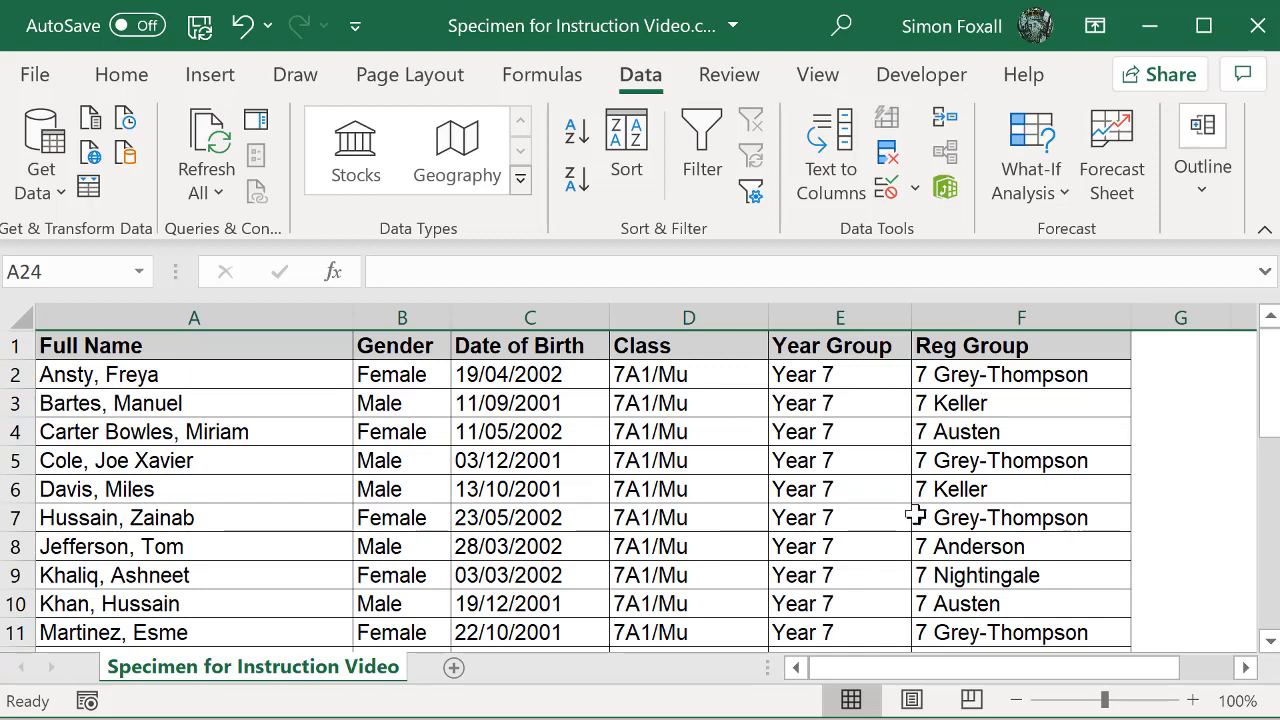
click(1041, 312)
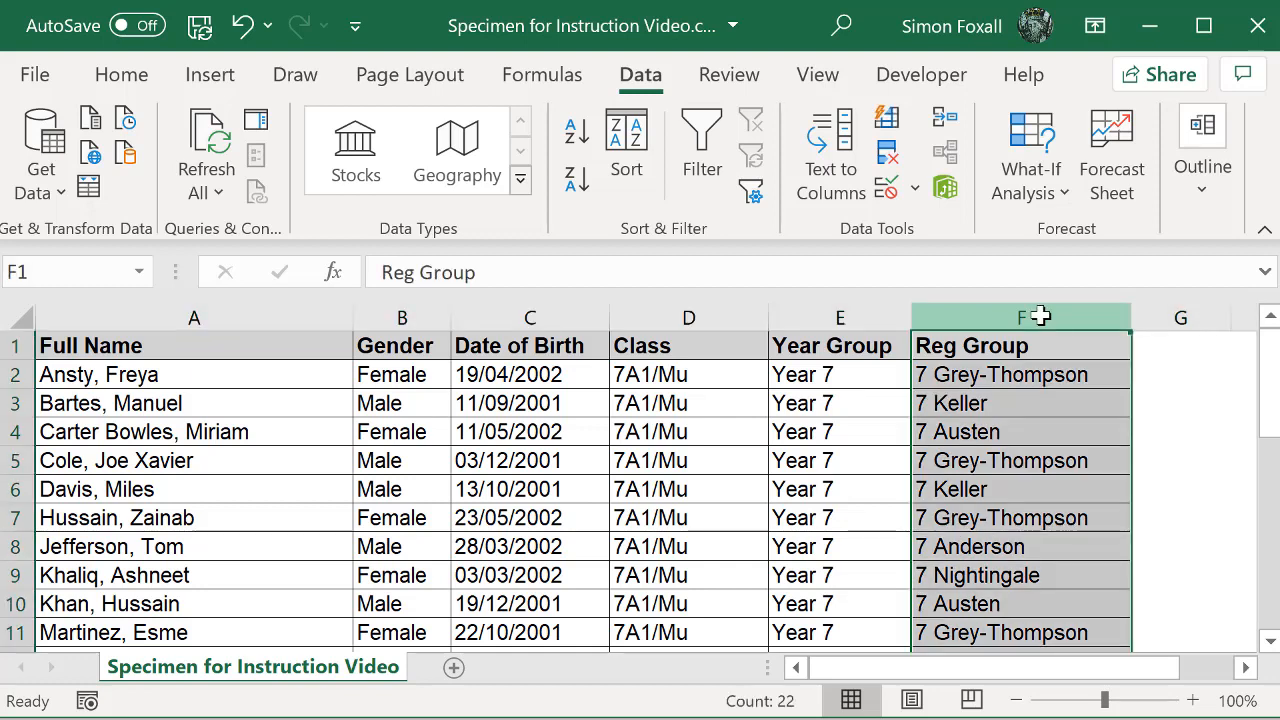
right_click(1041, 316)
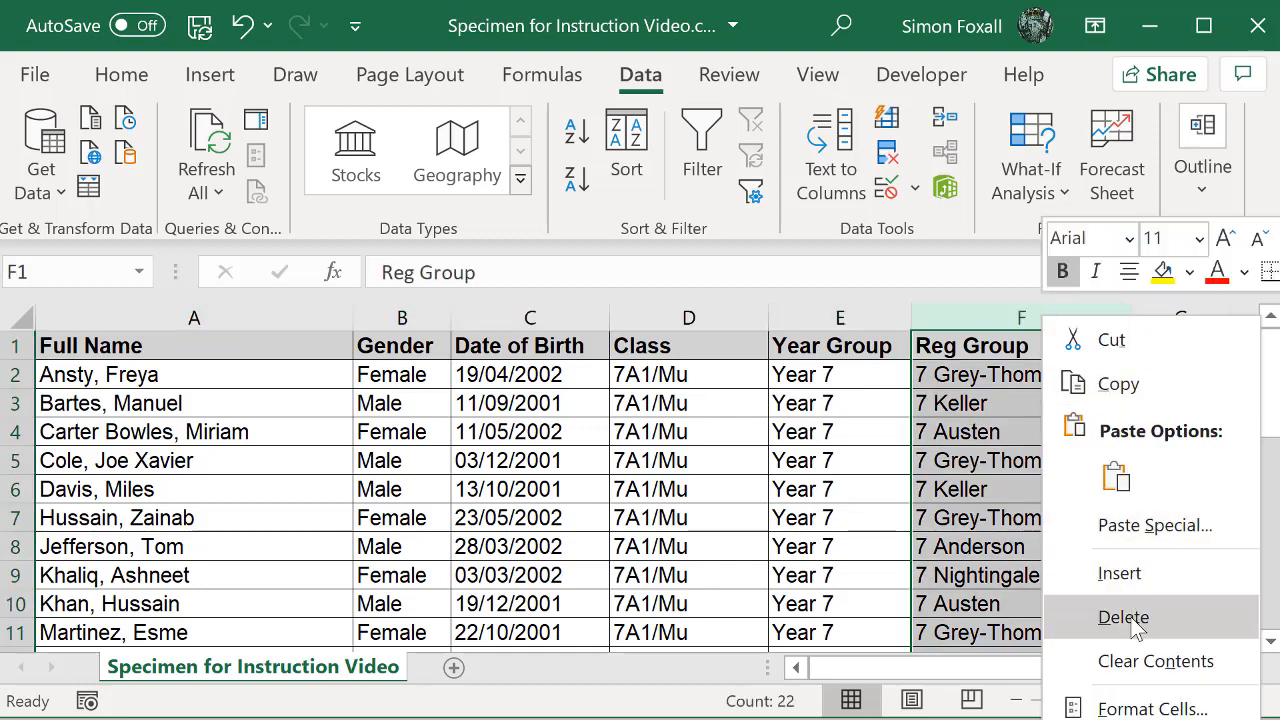
click(1133, 620)
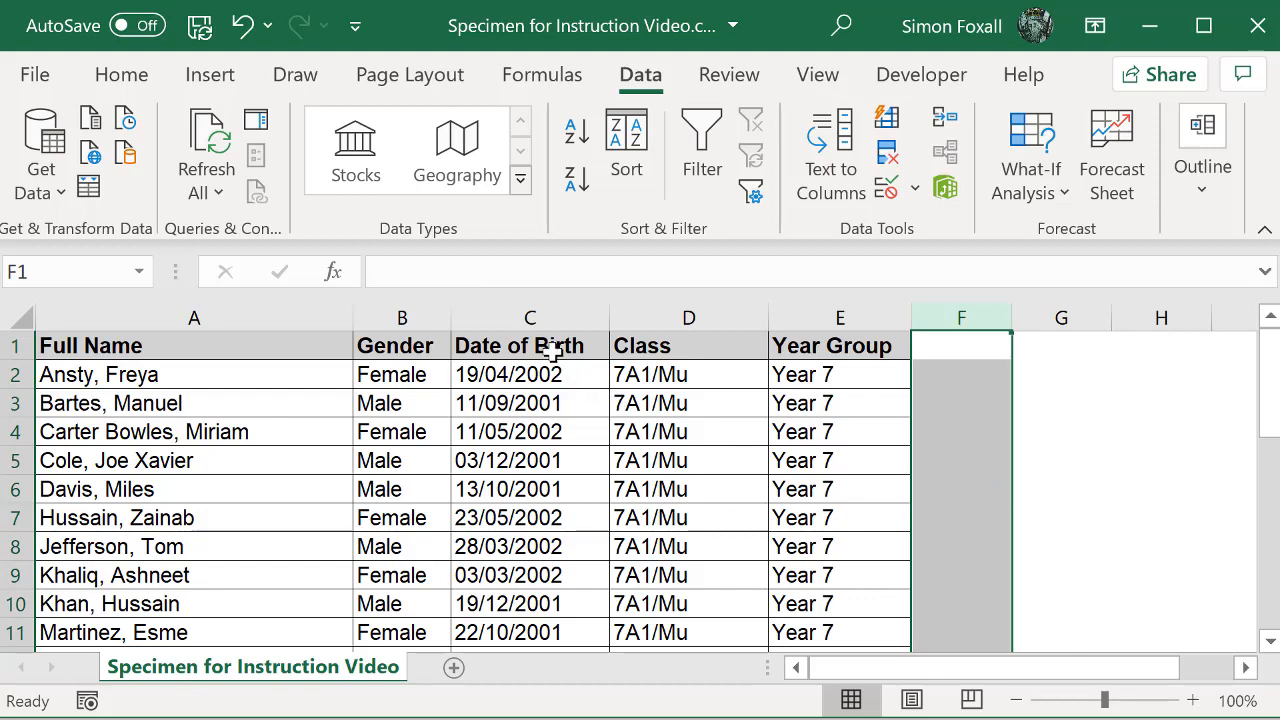
Step: Delete the Gender and Date of Birth columns, B and C, from the class list
click(388, 312)
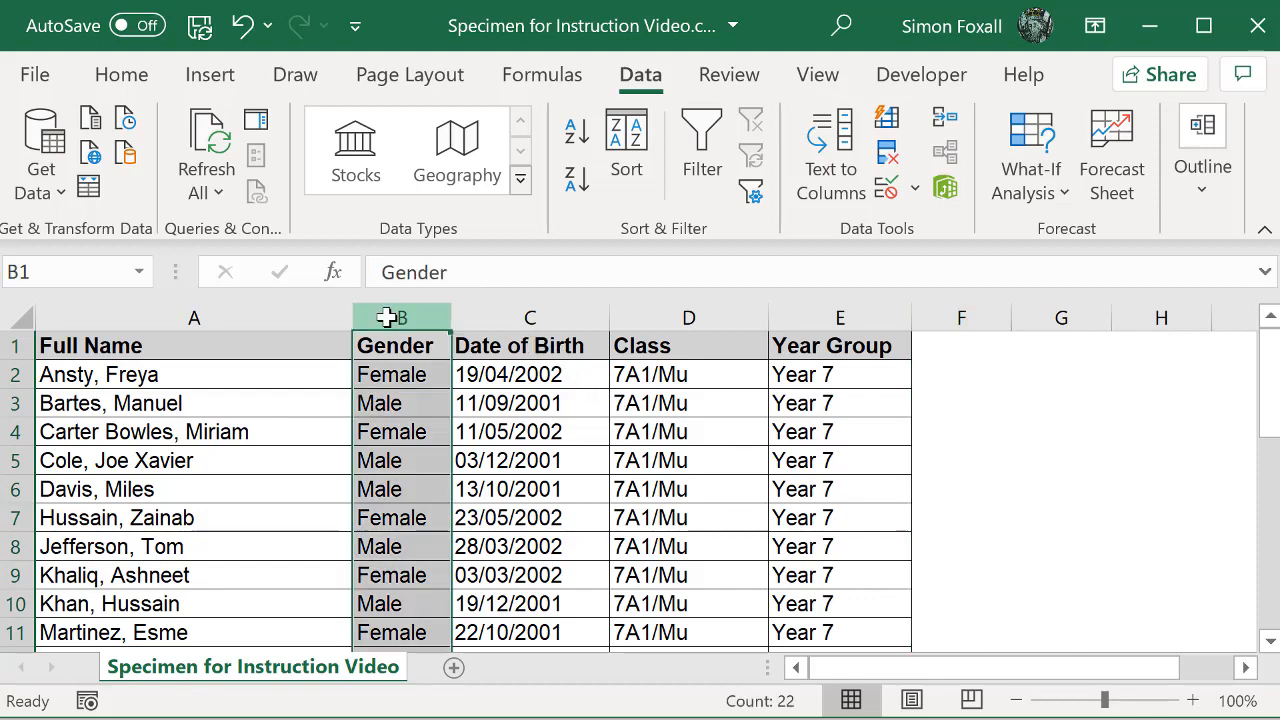
shift+click(507, 314)
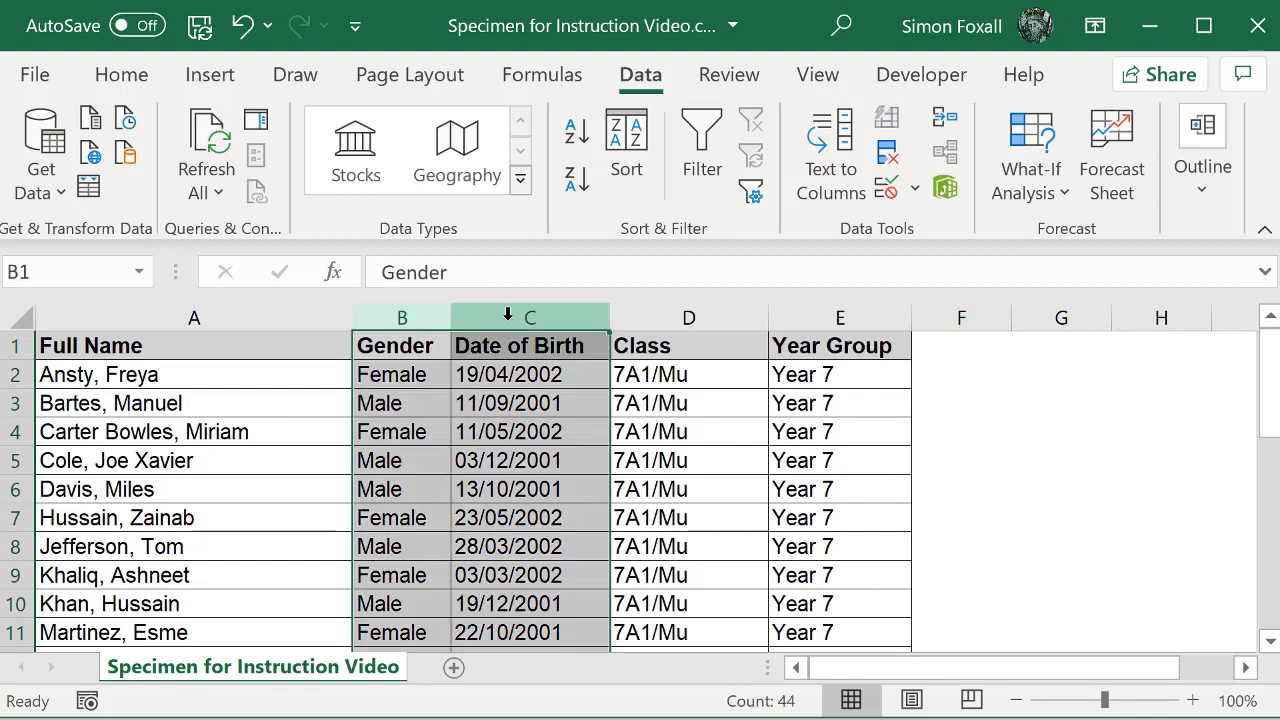
right_click(507, 314)
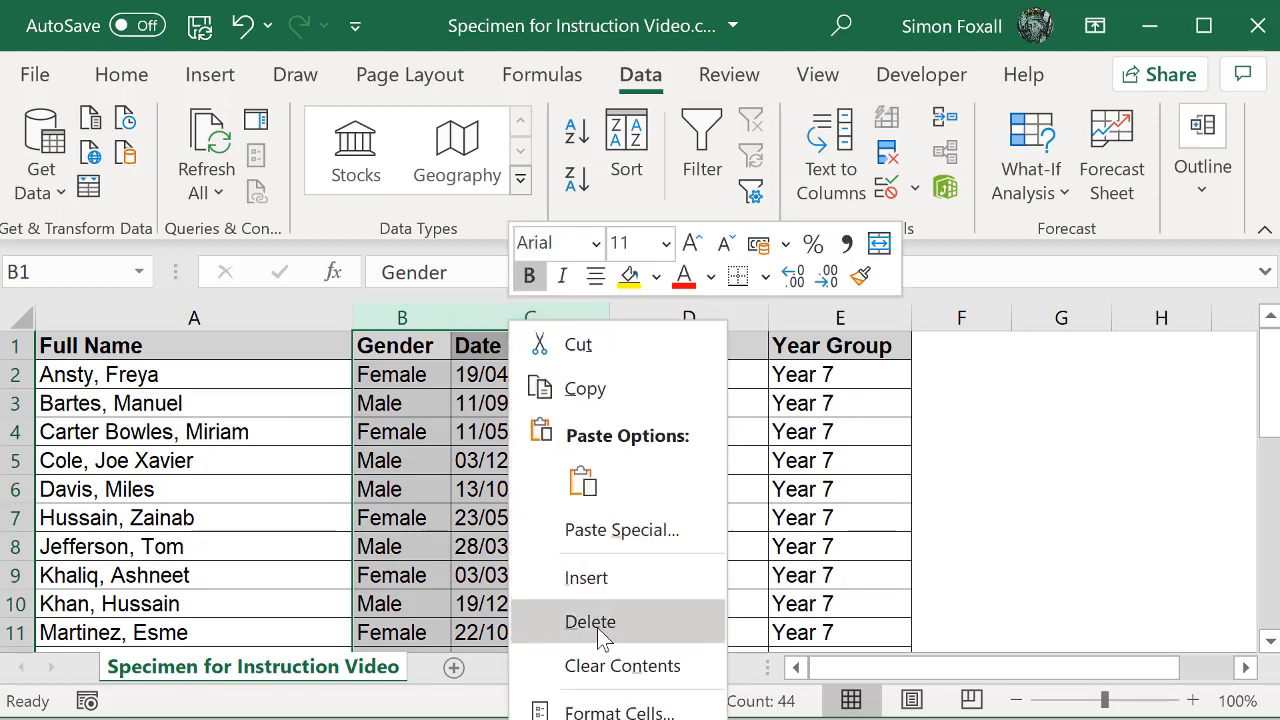
click(598, 628)
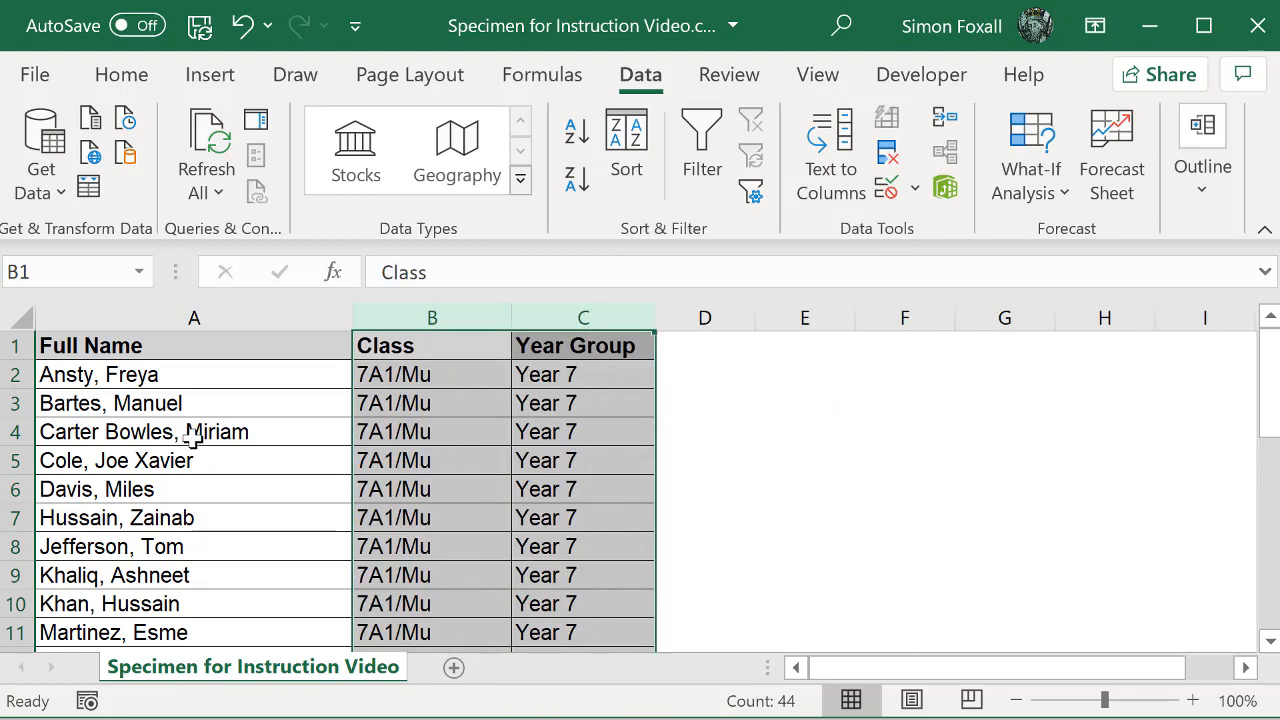
click(192, 440)
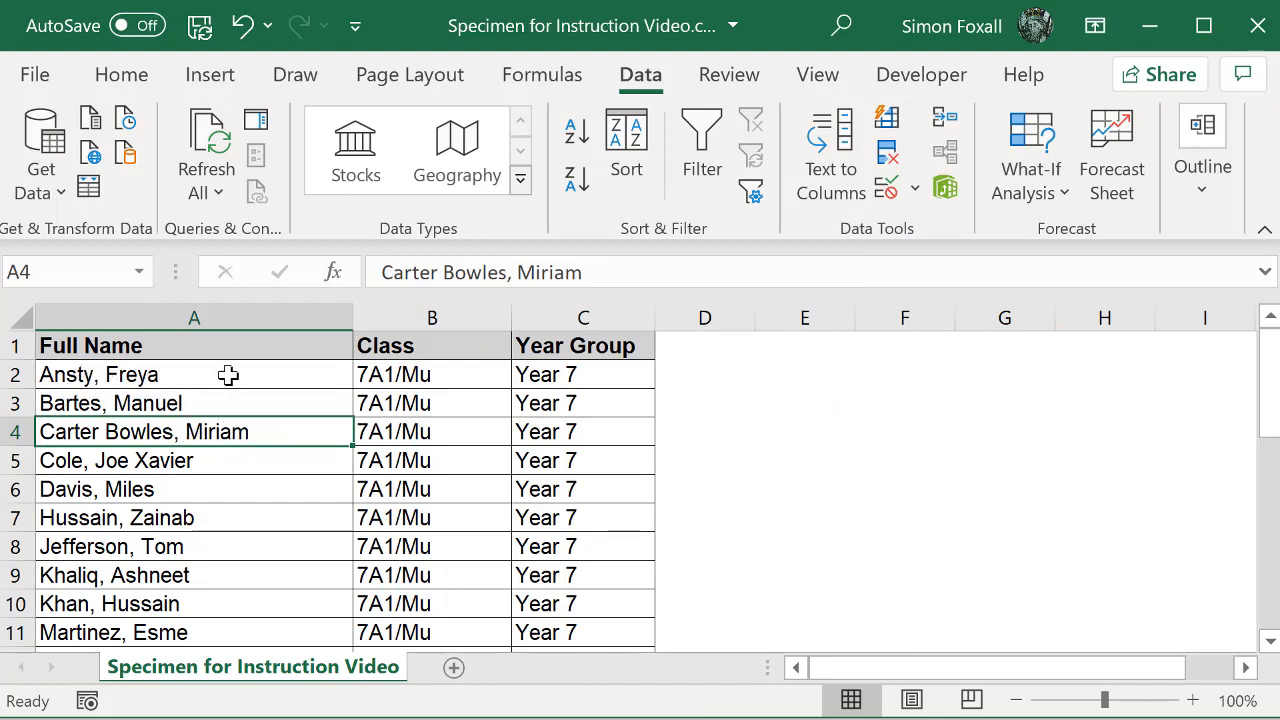
Step: Insert two blank columns between the Full Name and Class columns
click(407, 312)
right_click(407, 312)
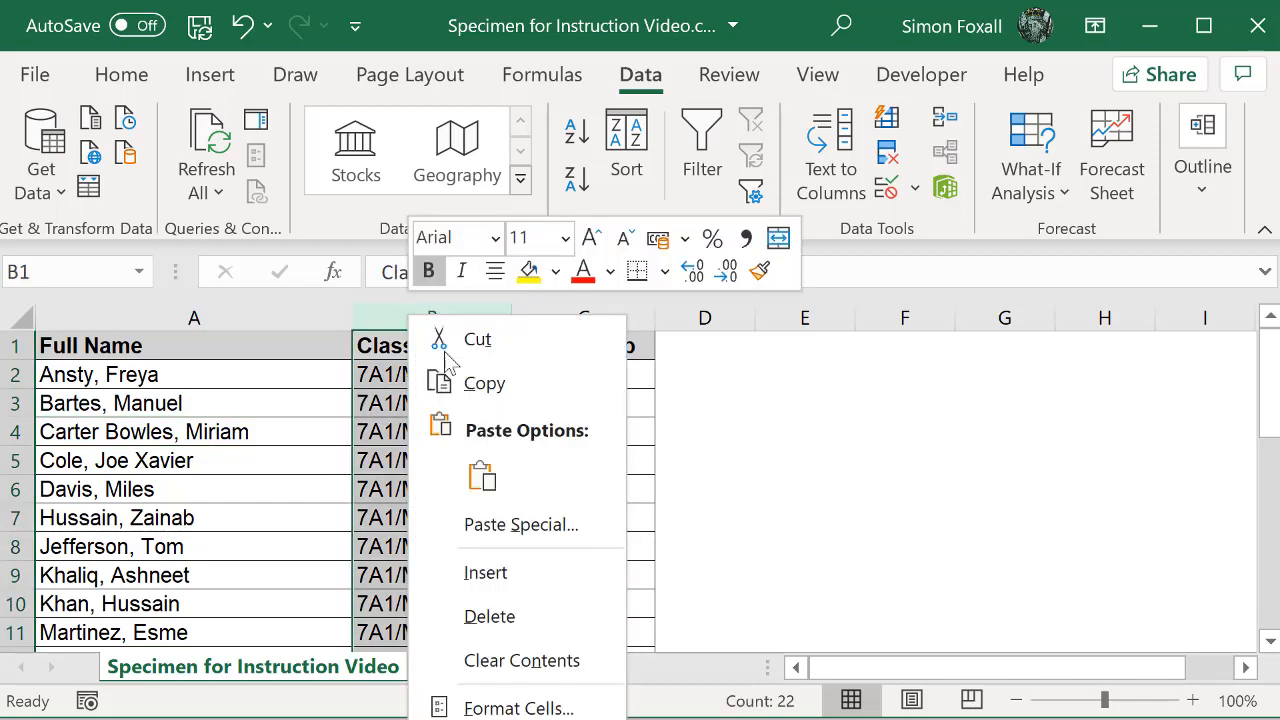
click(539, 571)
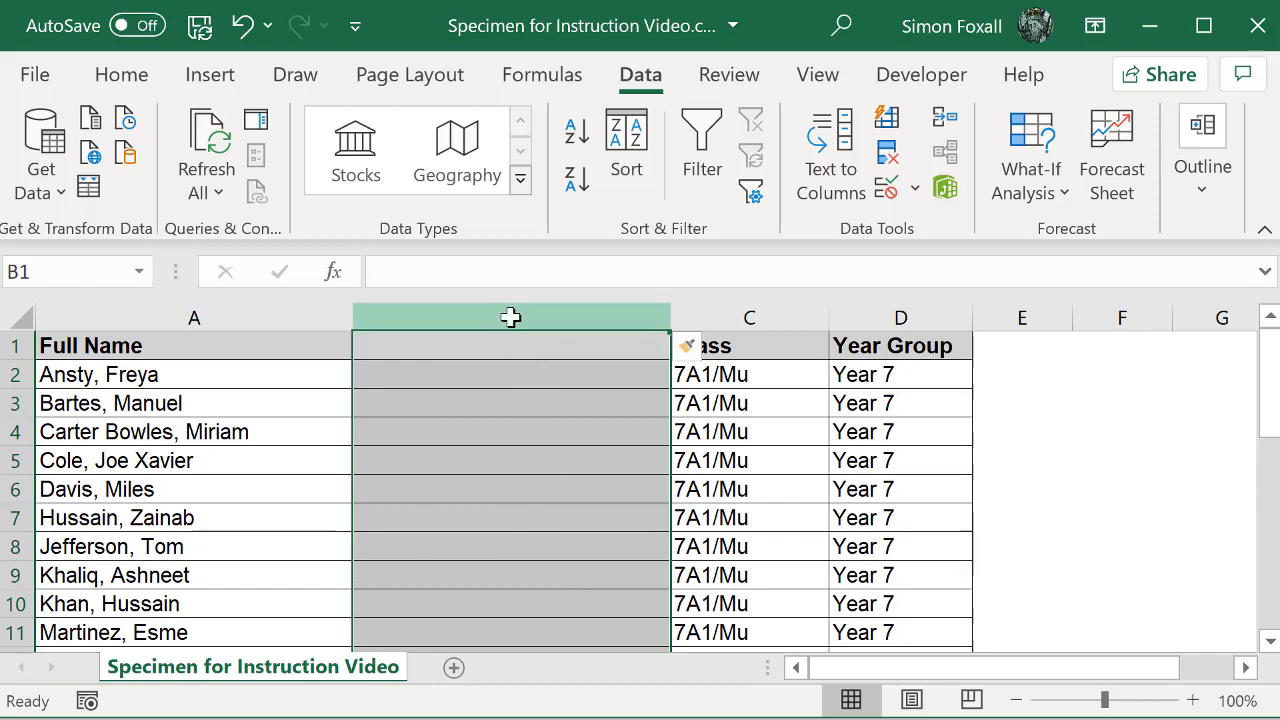
right_click(510, 315)
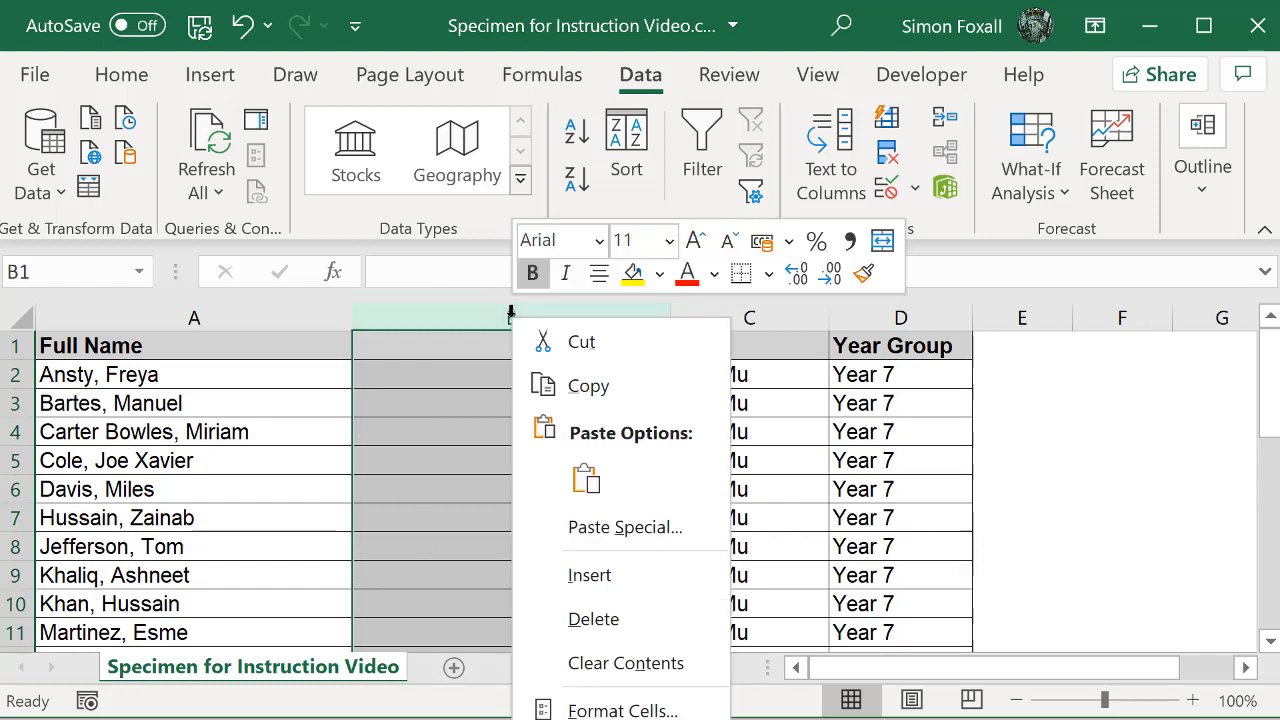
click(599, 576)
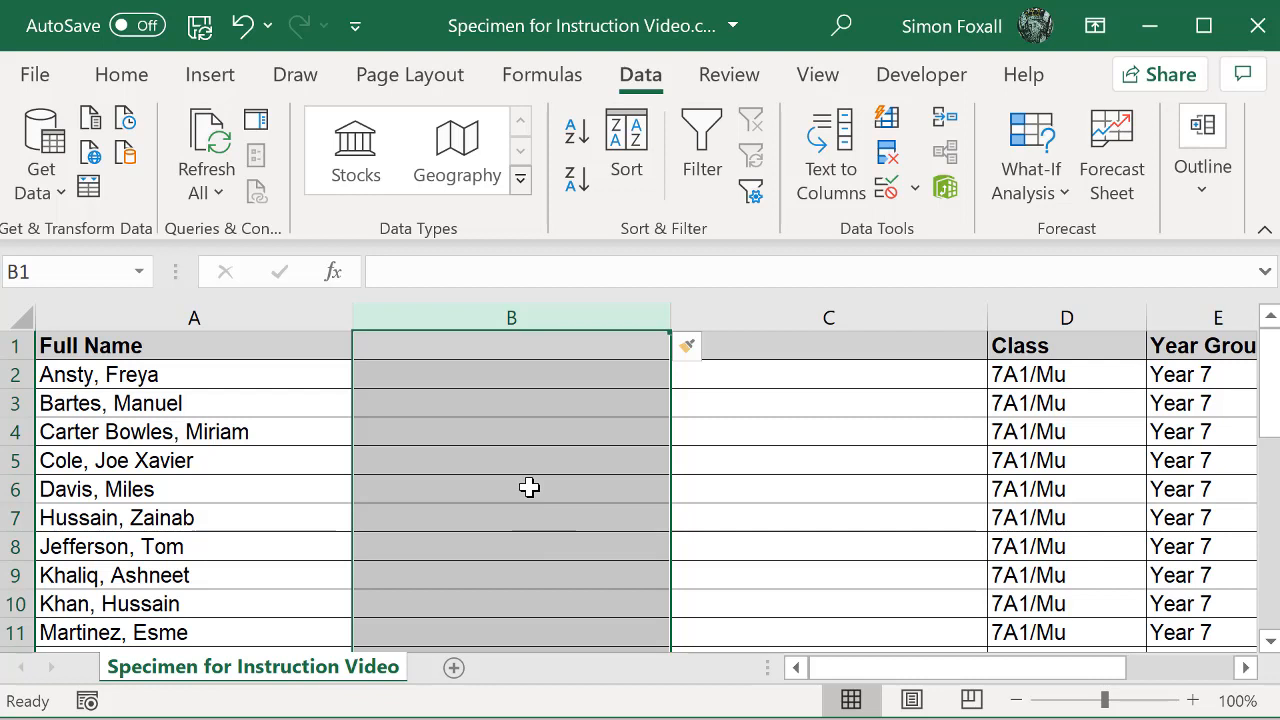
click(529, 487)
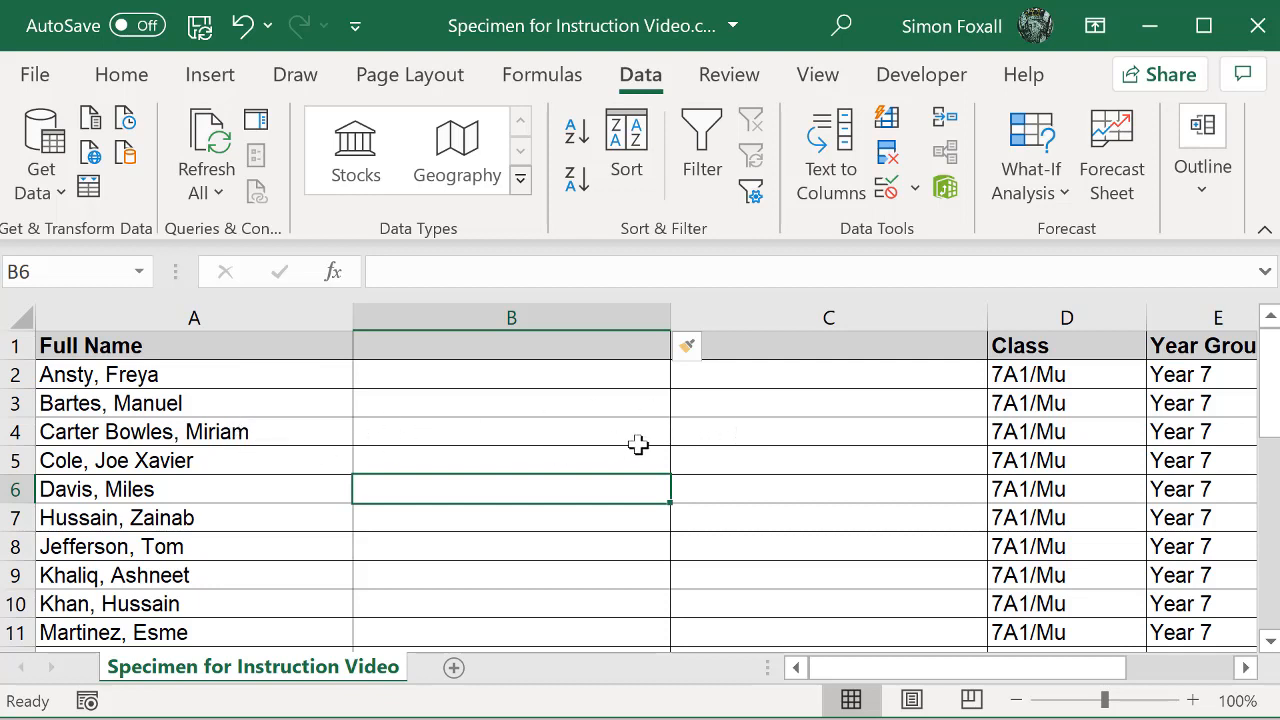
Step: Split the full names in A2:A22 with Text to Columns as Delimited by comma, General format, replacing existing data from $A$2
click(218, 431)
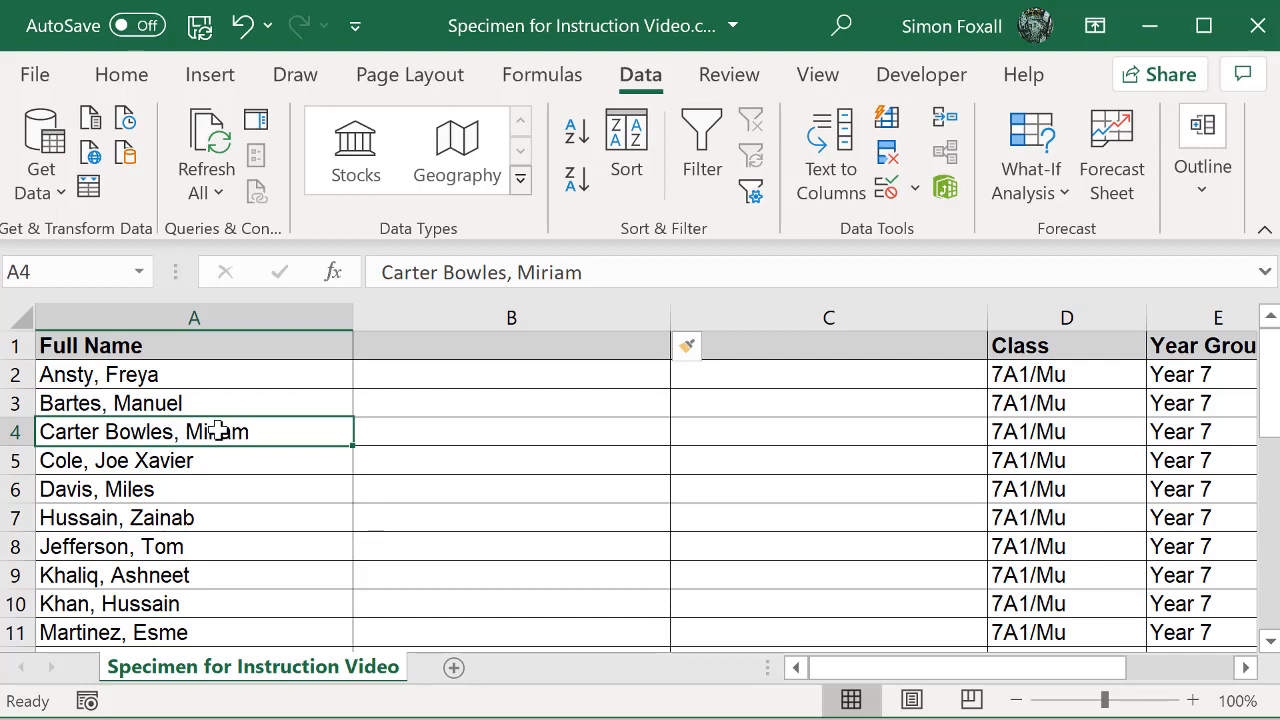
click(192, 376)
drag(192, 376, 355, 495)
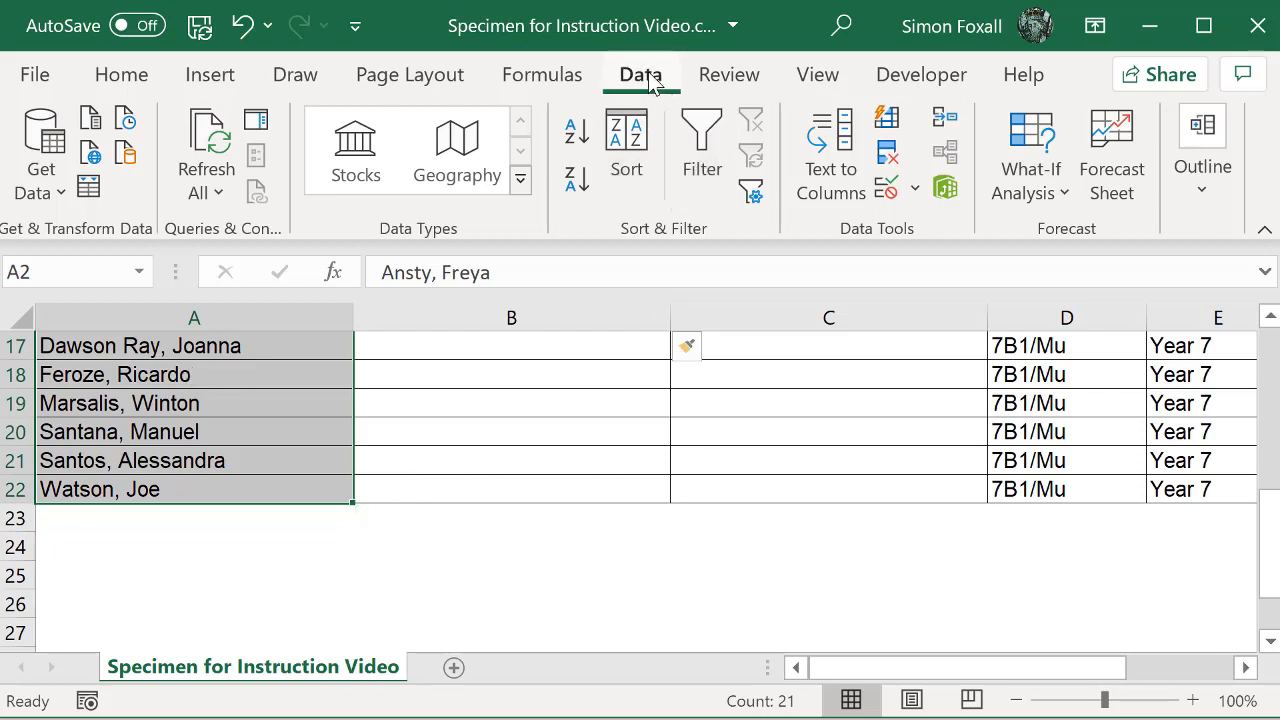
click(843, 170)
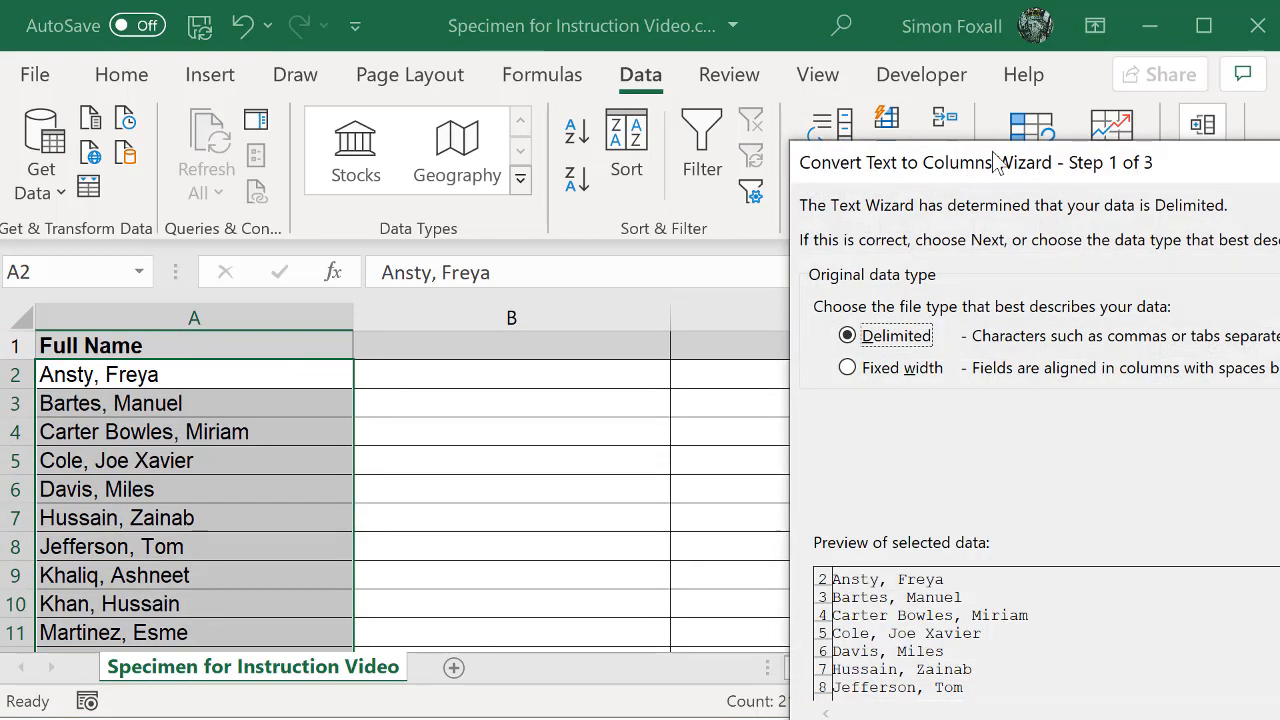
drag(1040, 171, 505, 78)
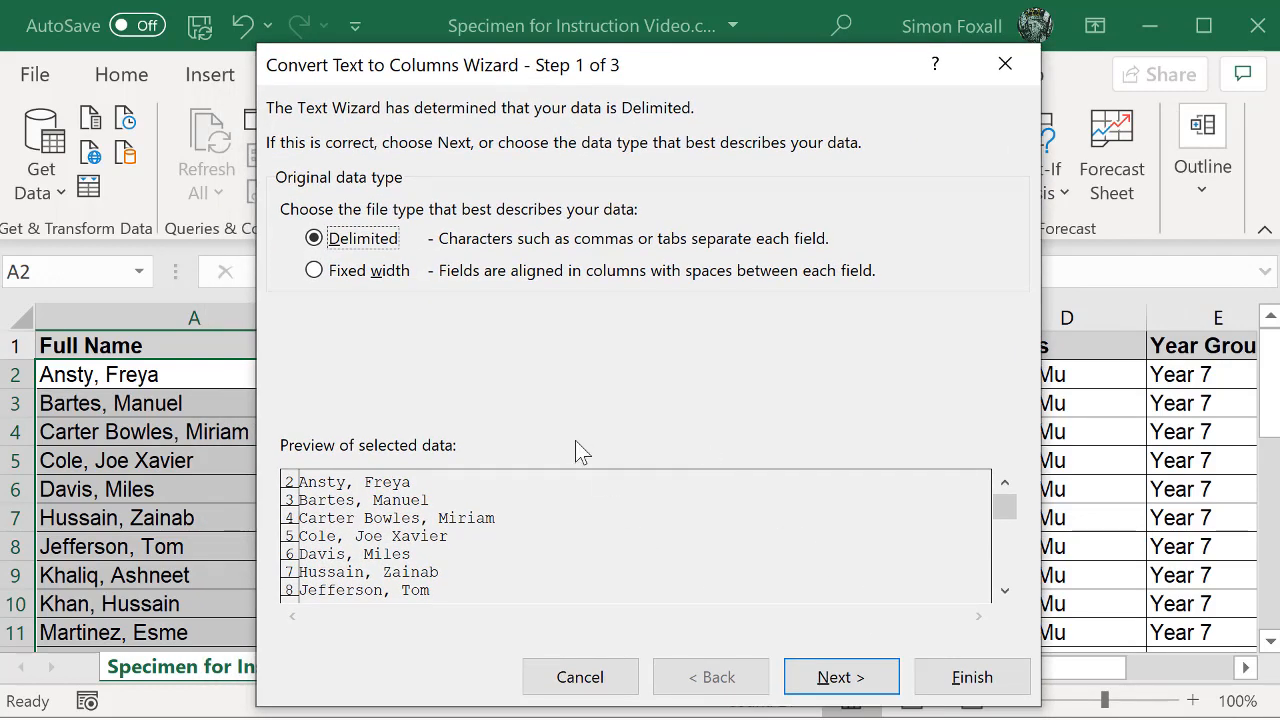
click(853, 679)
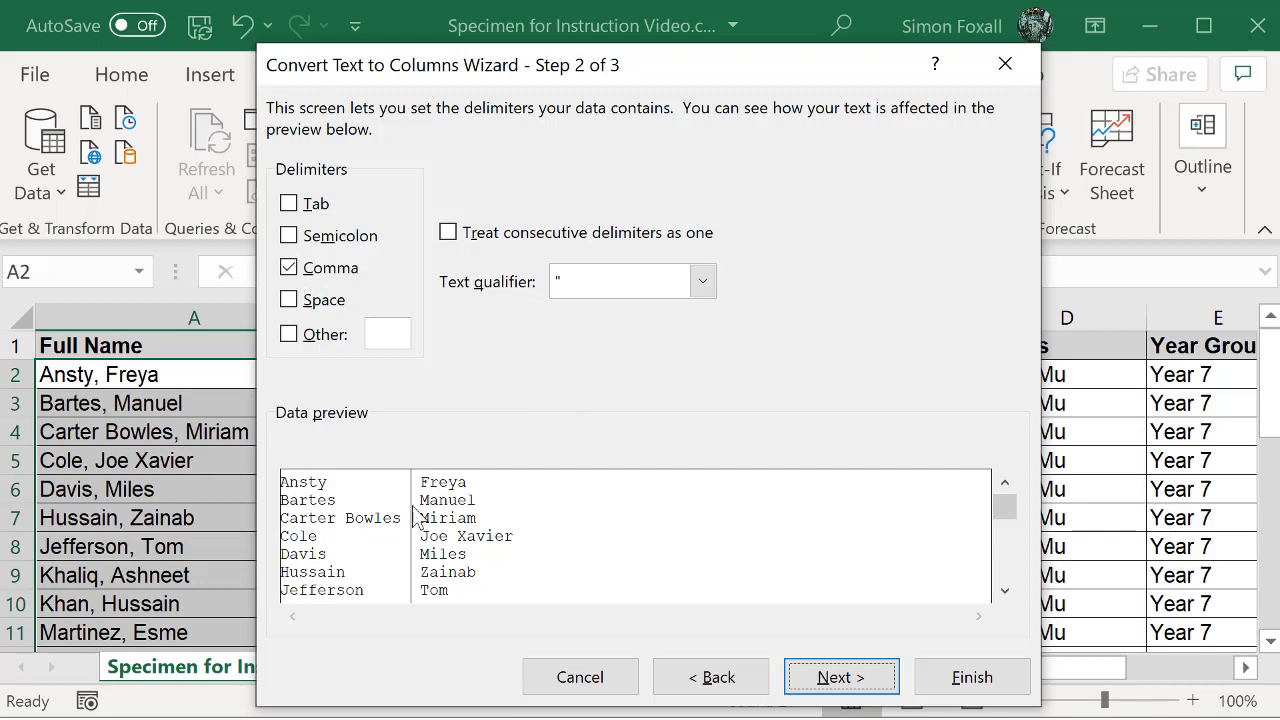
click(828, 680)
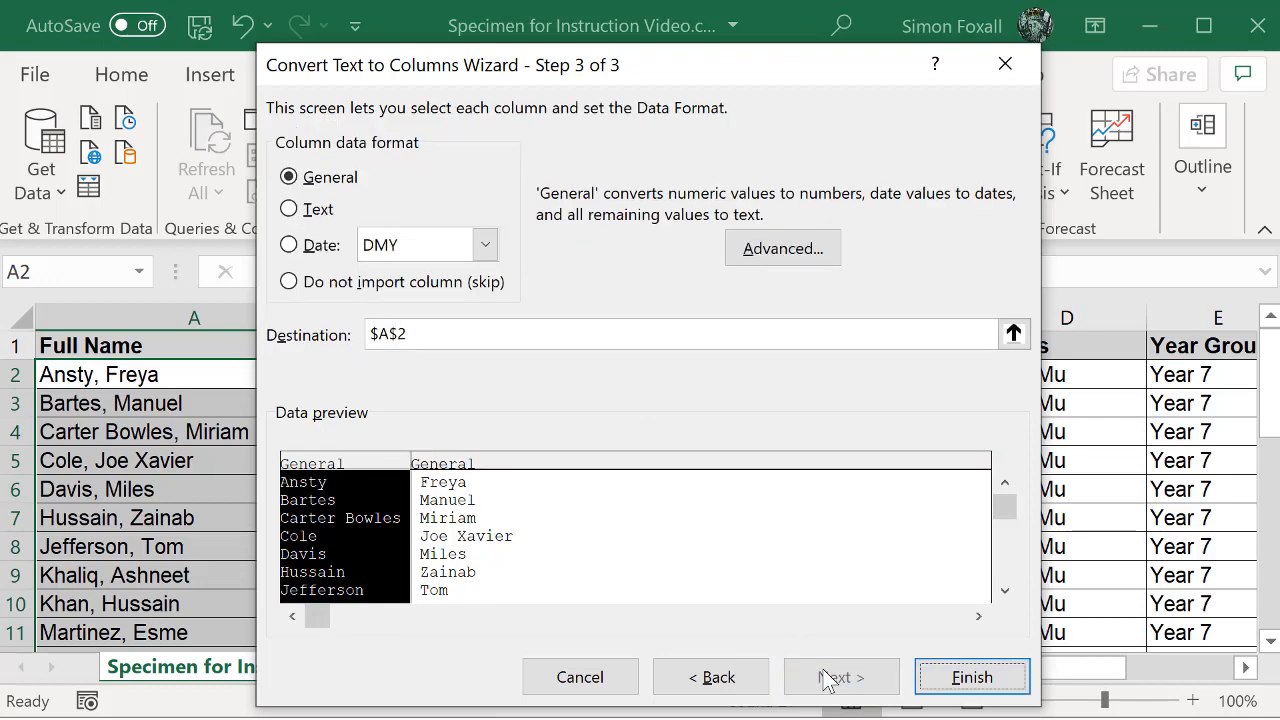
click(972, 678)
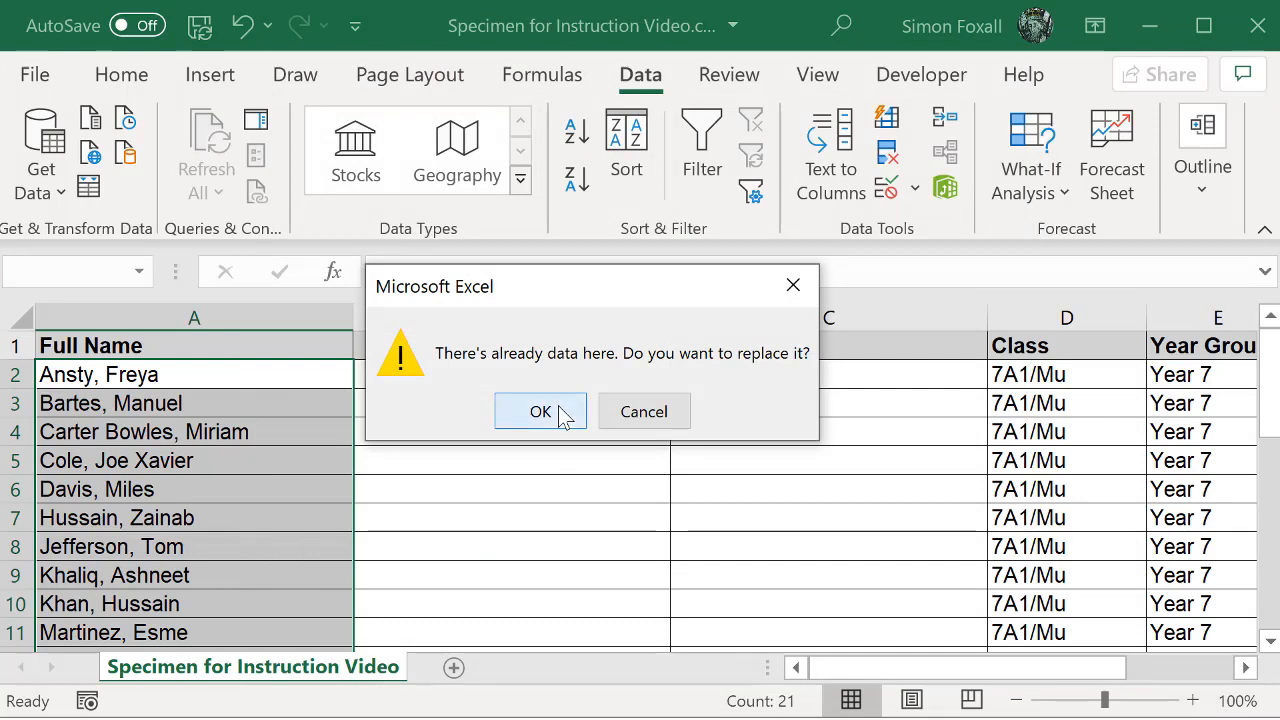
click(563, 416)
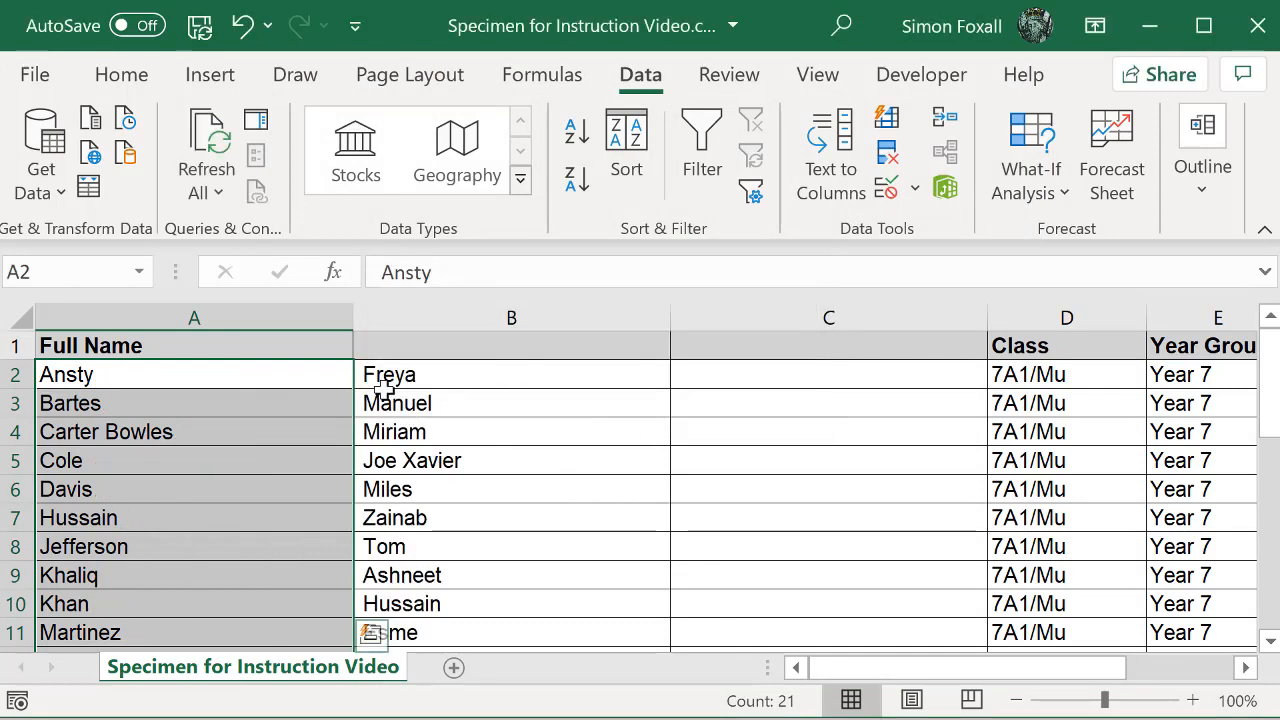
Step: Check the split names, and set the header in A1 to Last and the one in B1 to First
scroll(261, 491, down, 3)
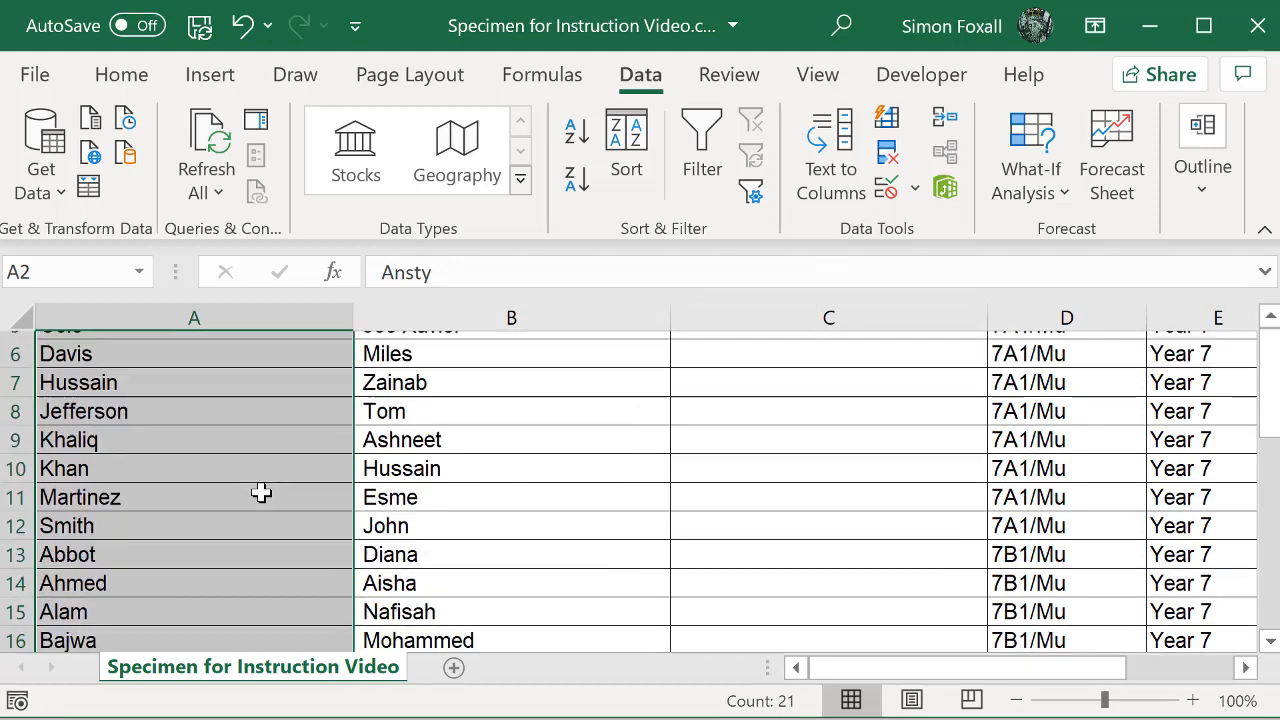
scroll(261, 491, up, 3)
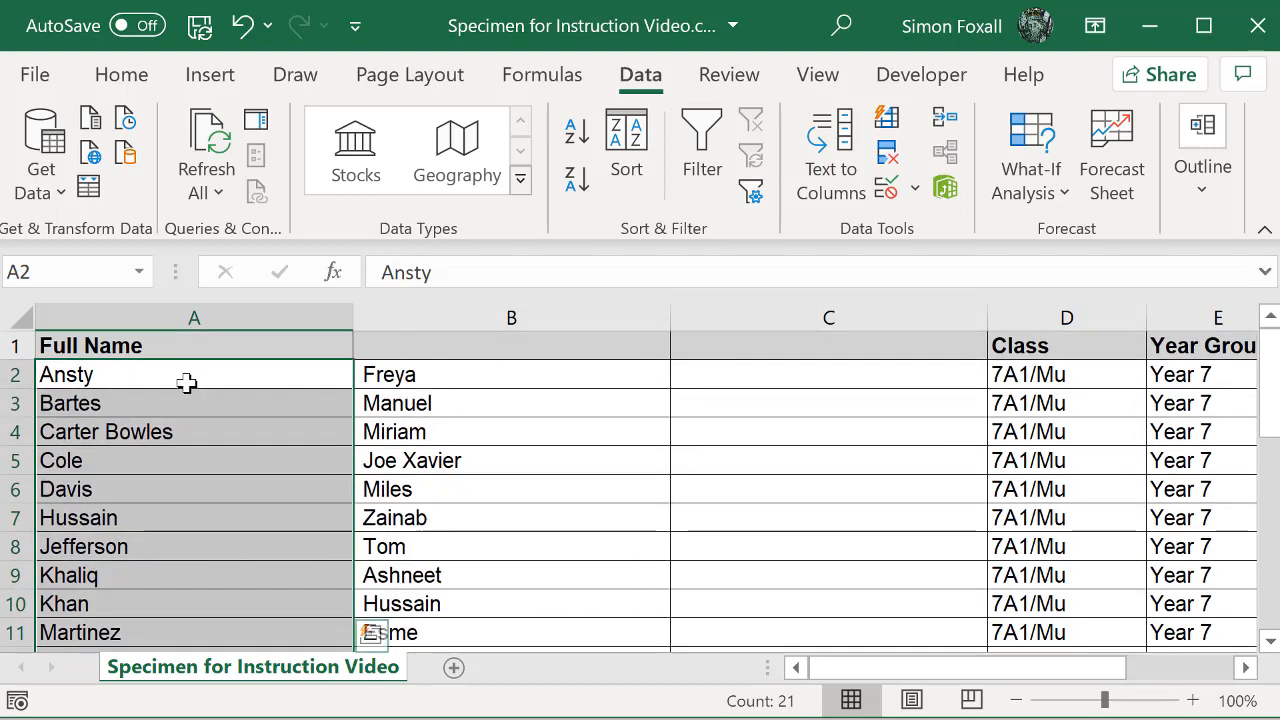
click(202, 346)
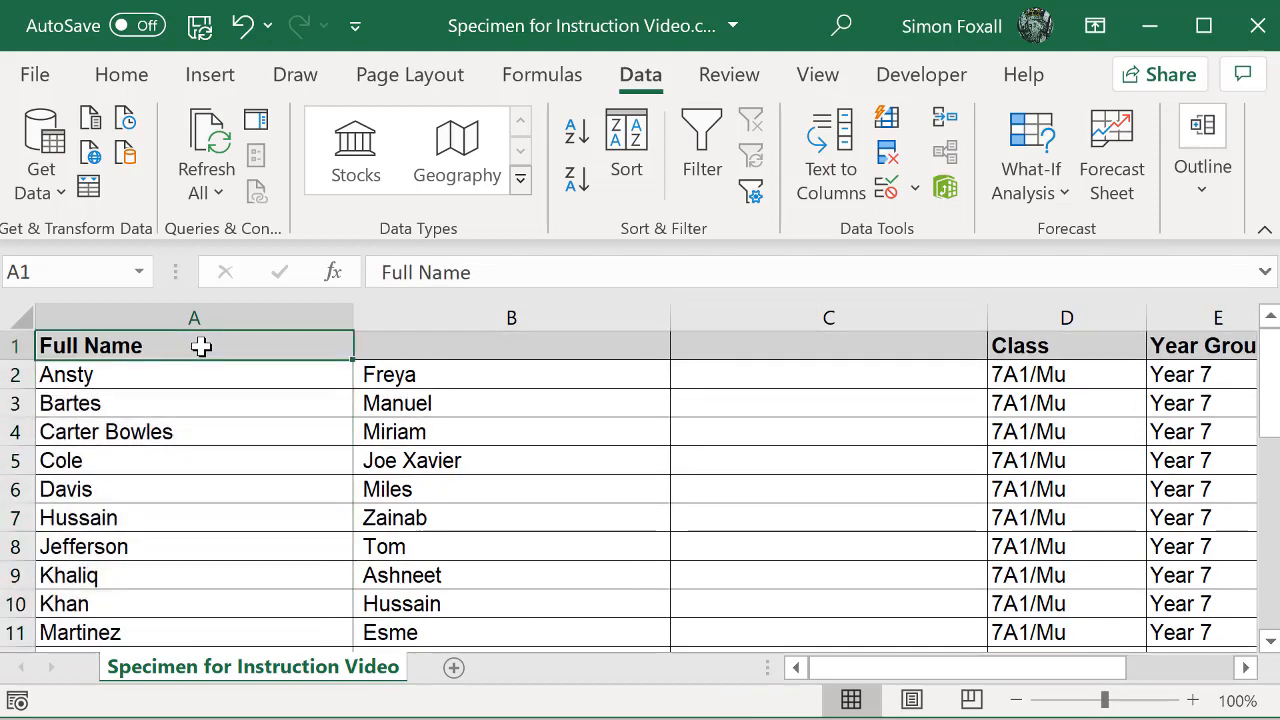
text(Last)
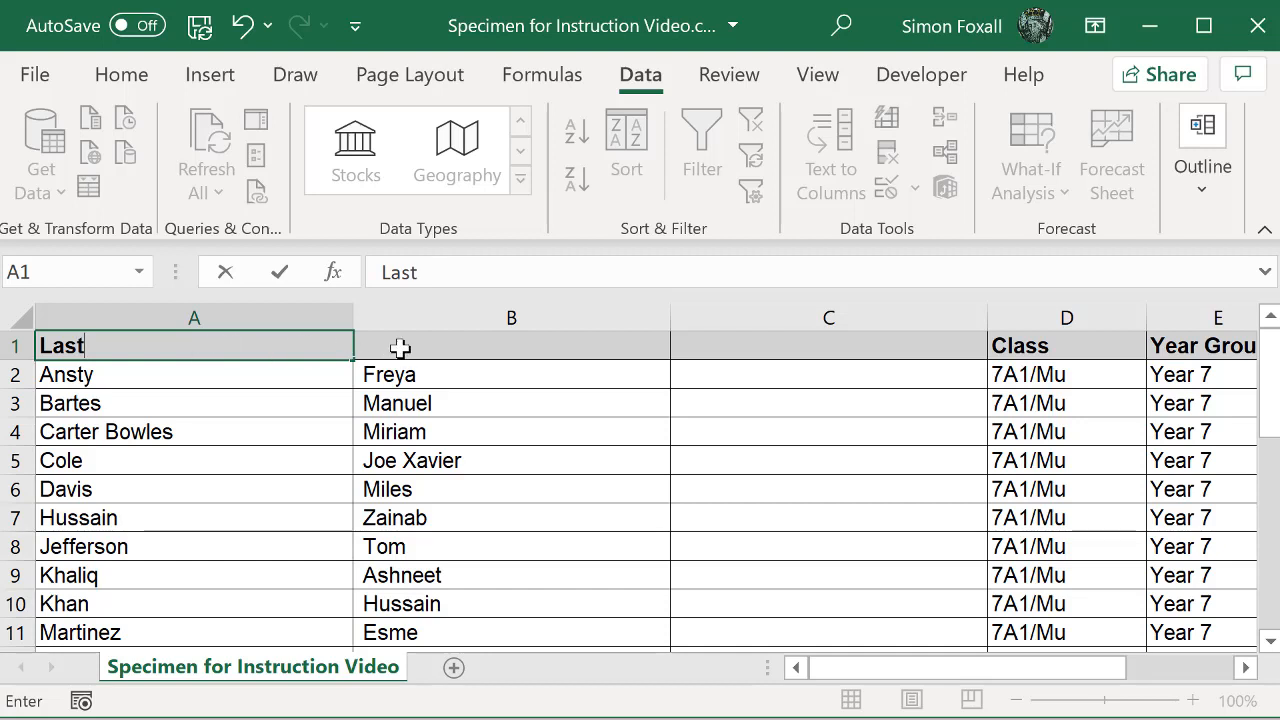
click(400, 347)
text(First)
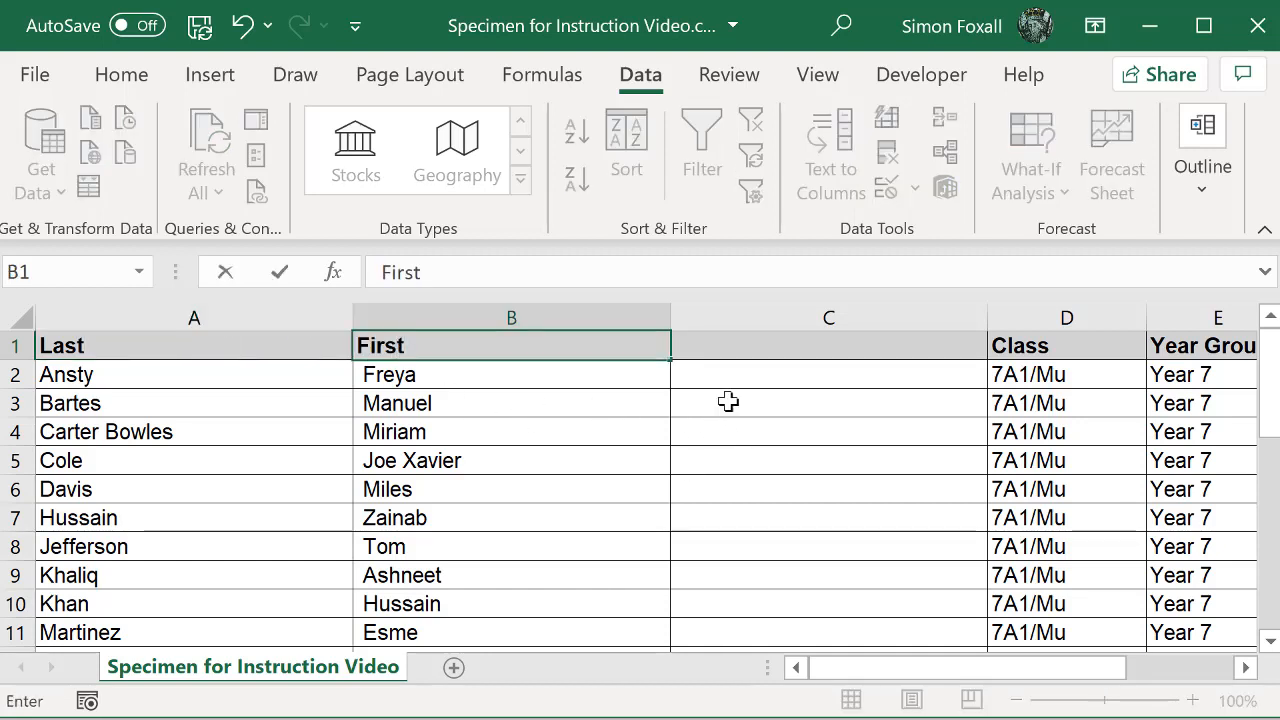
Step: Delete the surplus blank column C between the First and Class columns
click(800, 313)
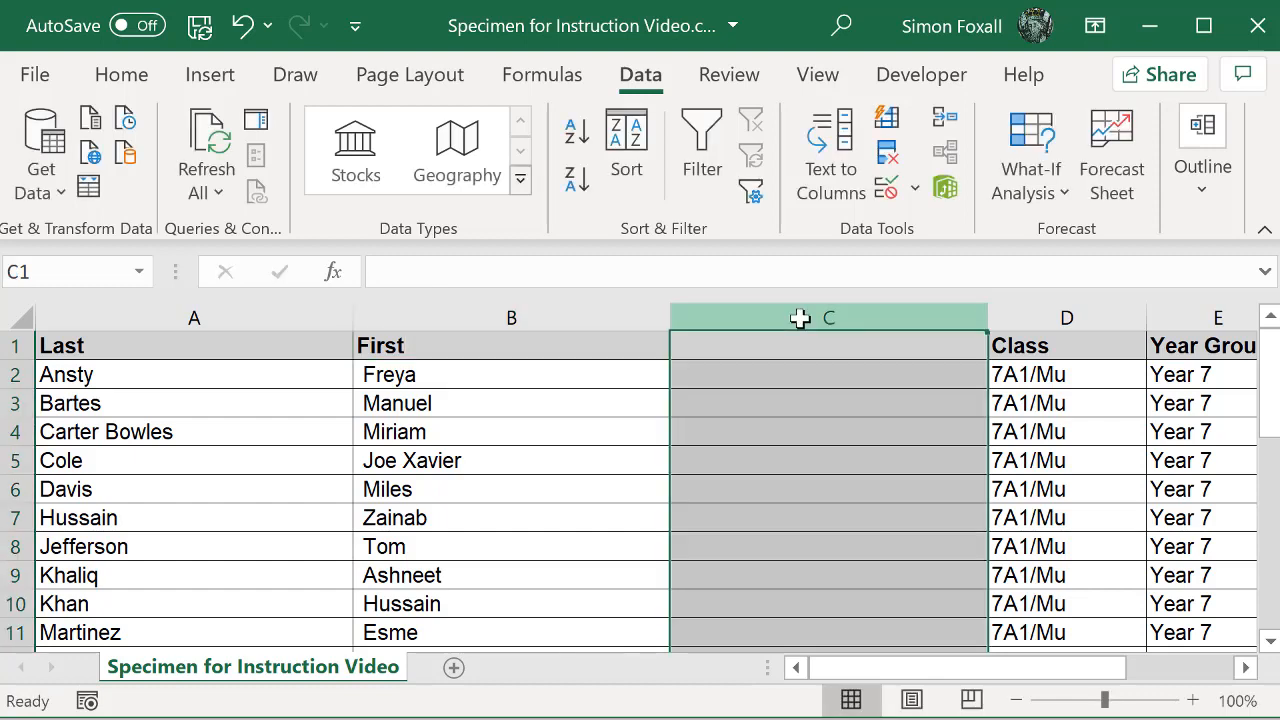
right_click(800, 313)
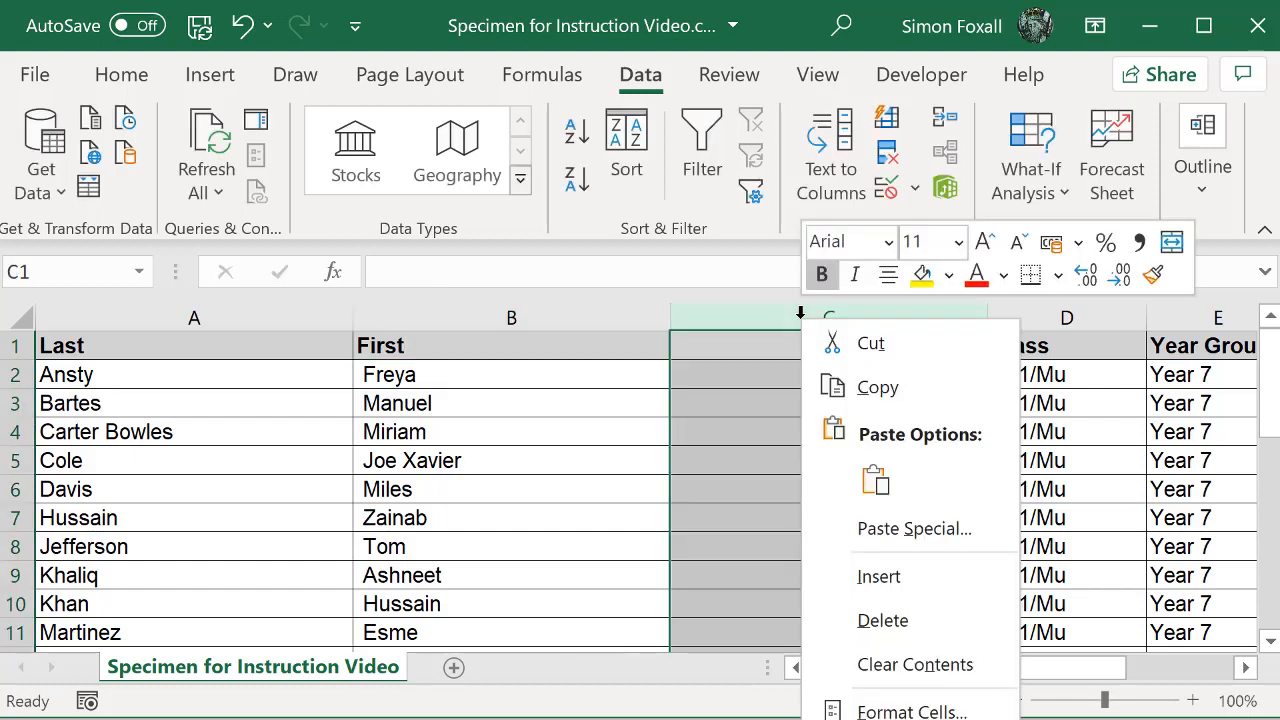
click(884, 618)
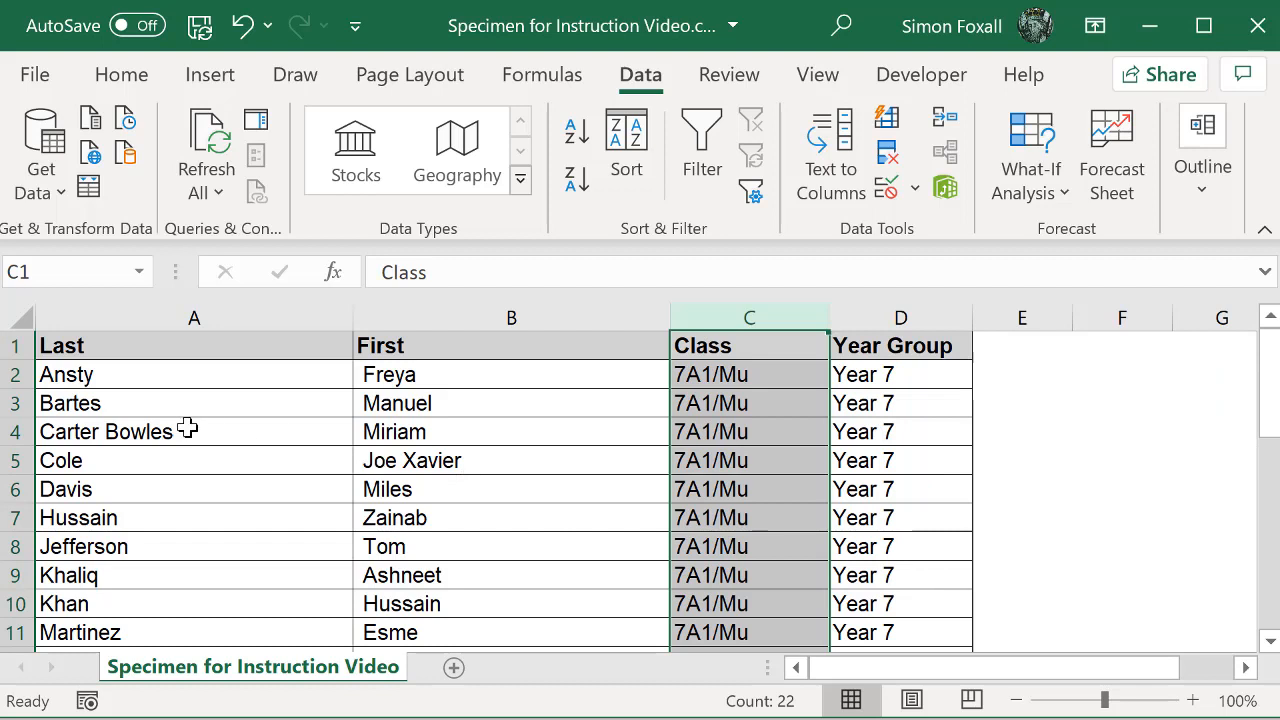
click(175, 410)
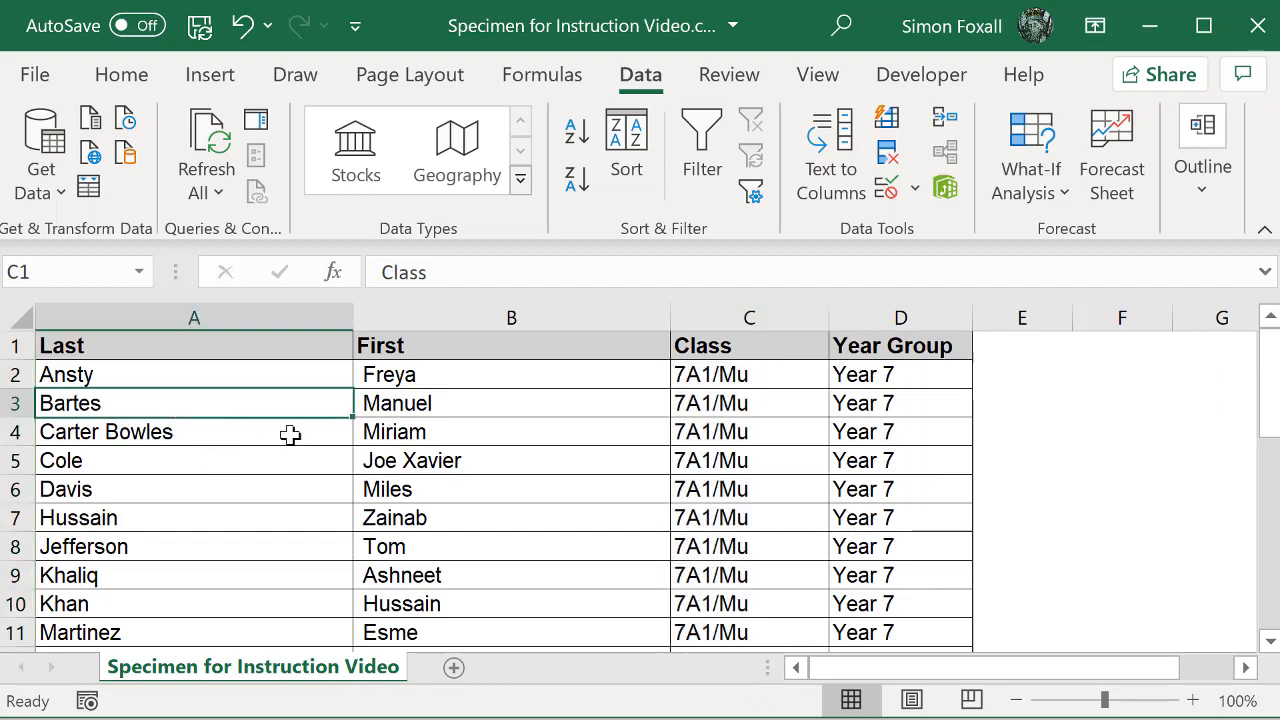
click(540, 433)
click(697, 431)
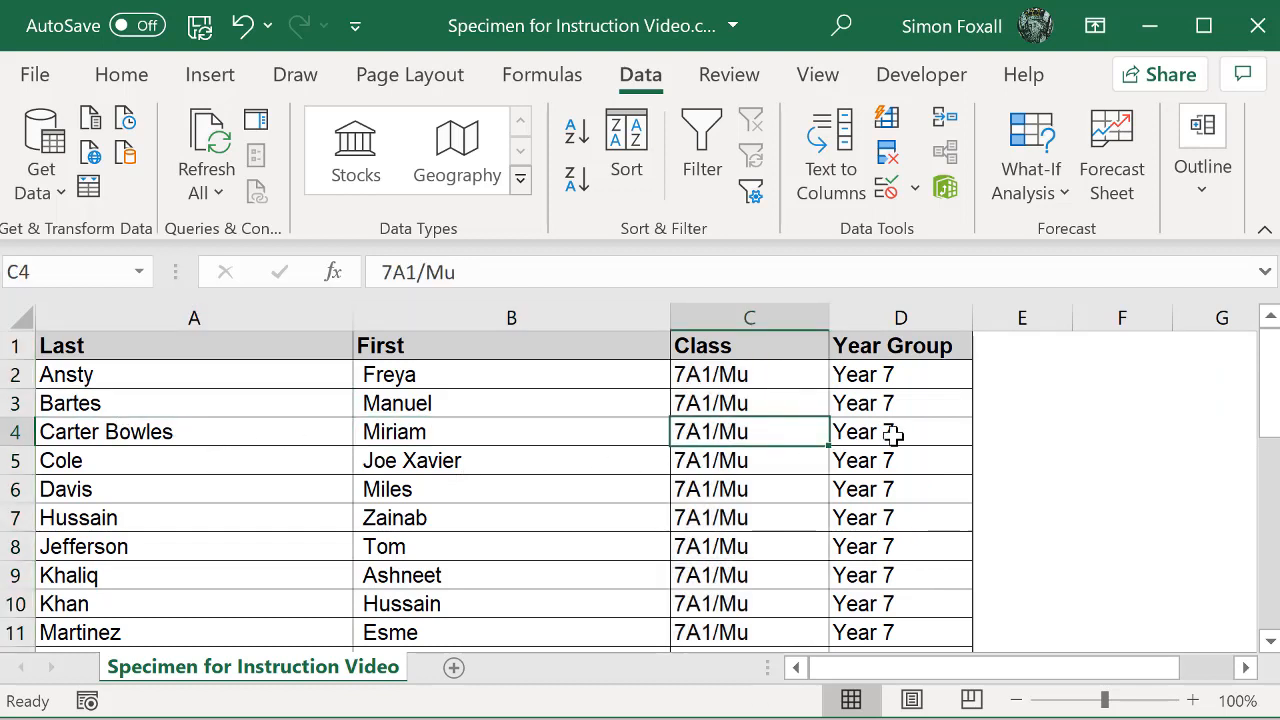
click(900, 434)
click(549, 434)
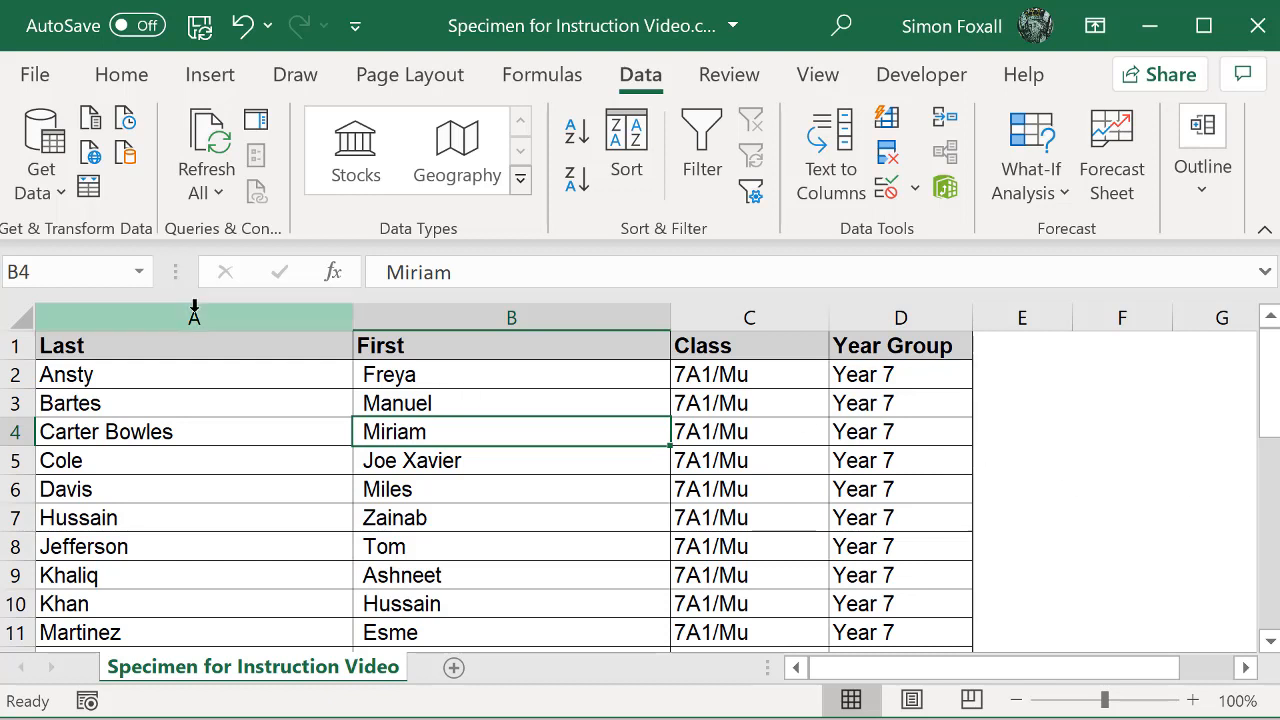
Step: Begin a Save As of the cleaned class list with CSV (Comma delimited) (*.csv) as the file type
click(40, 84)
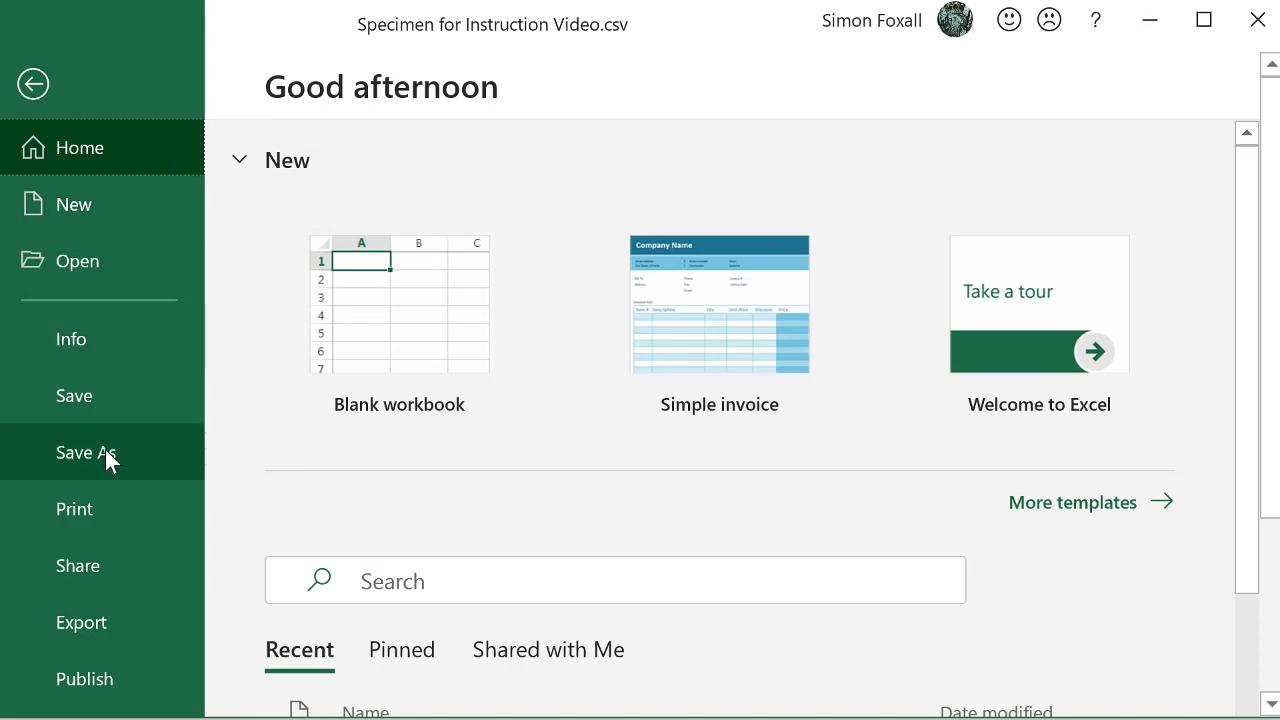
click(105, 452)
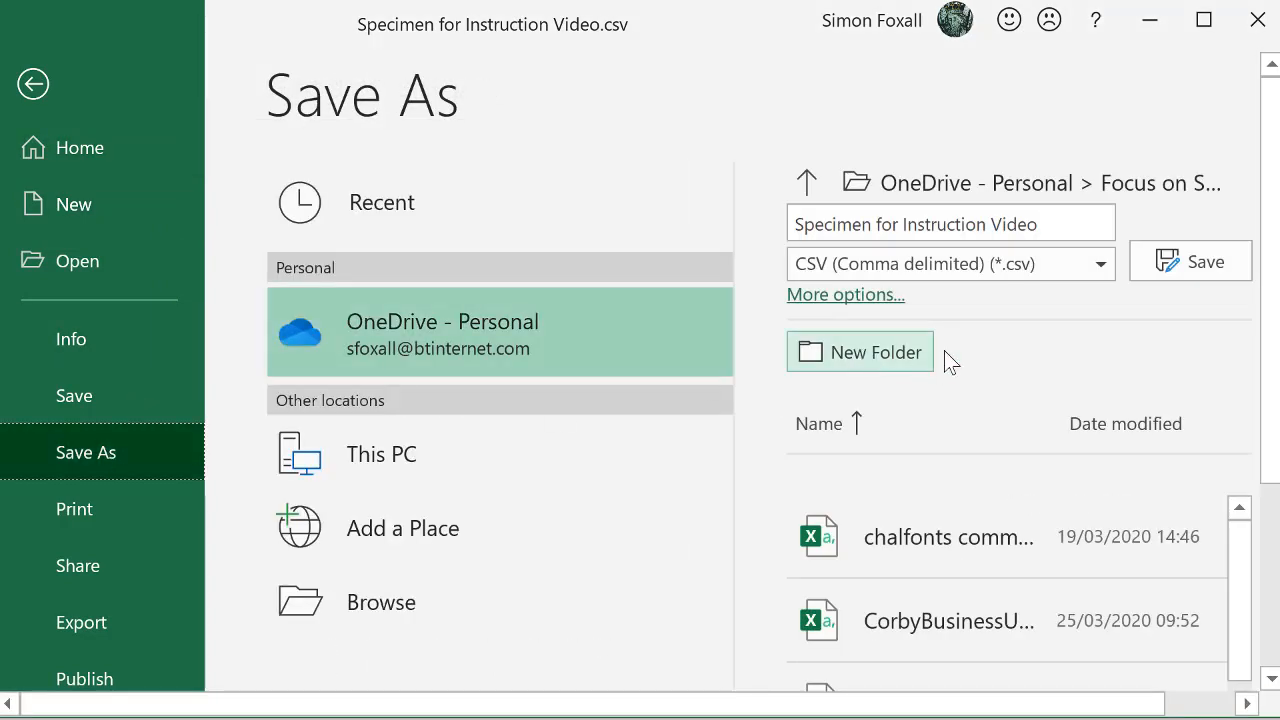
click(1093, 263)
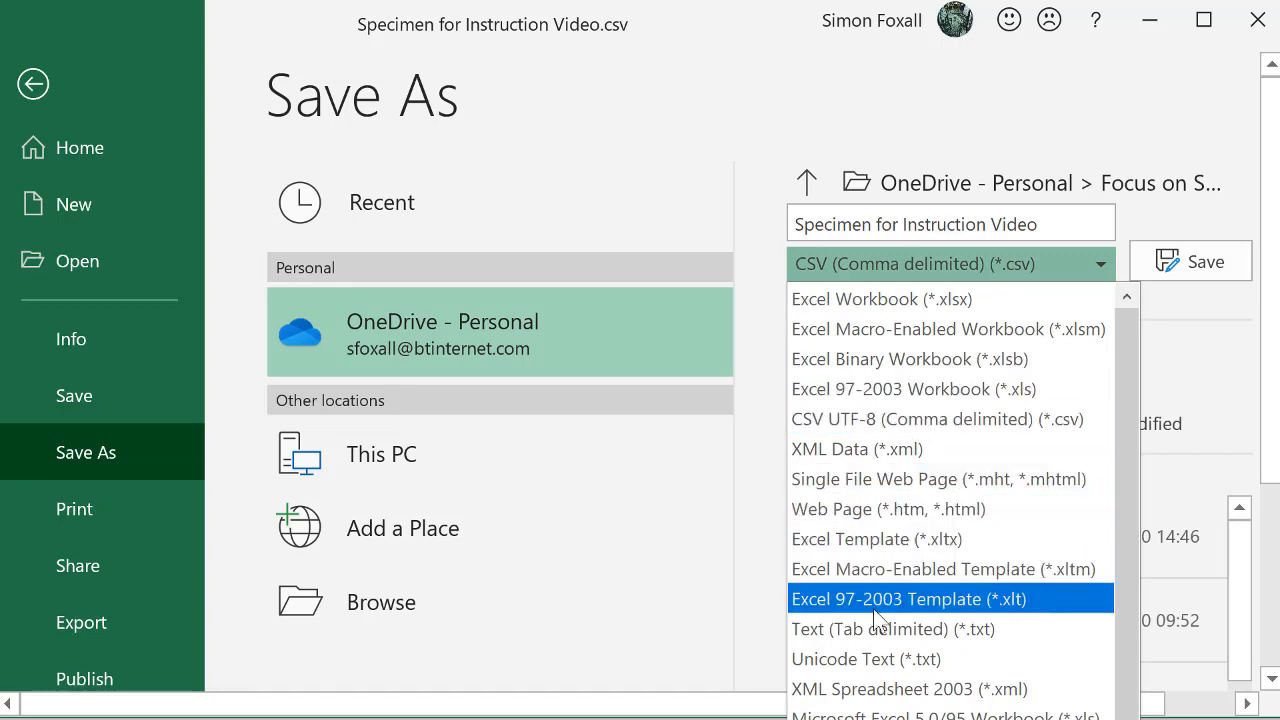
scroll(822, 610, down, 2)
scroll(822, 610, down, 1)
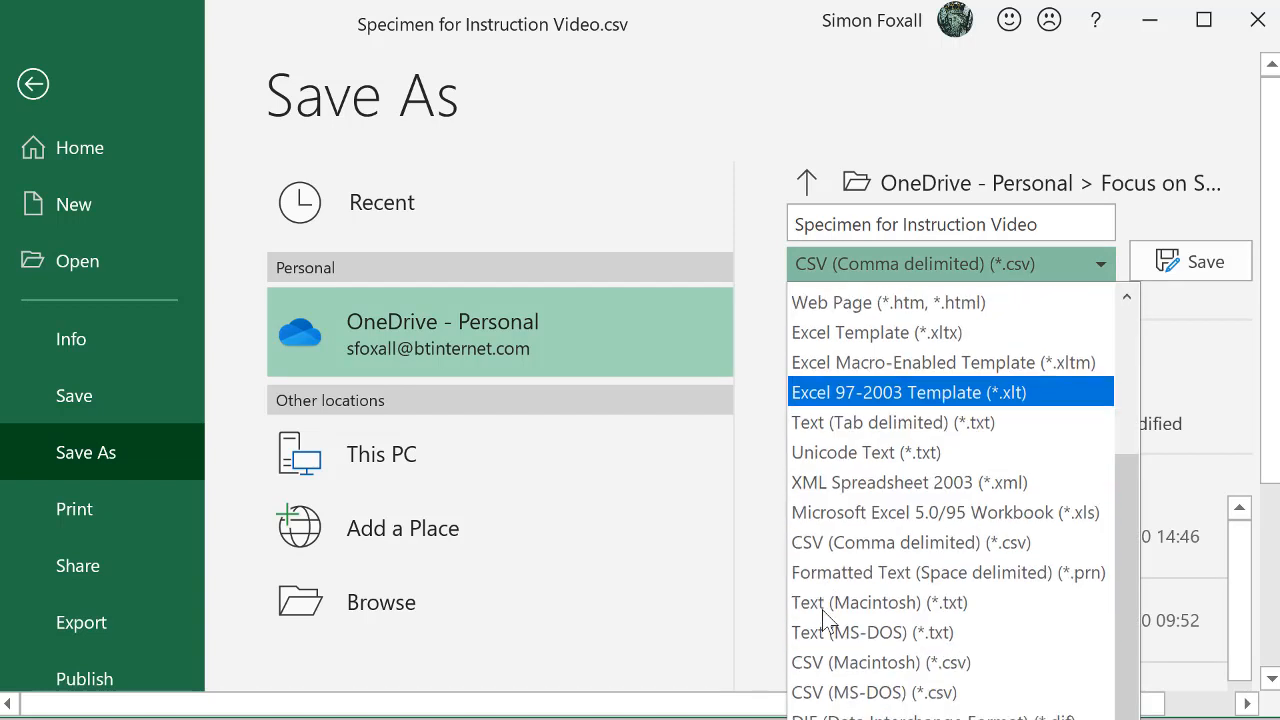
click(848, 540)
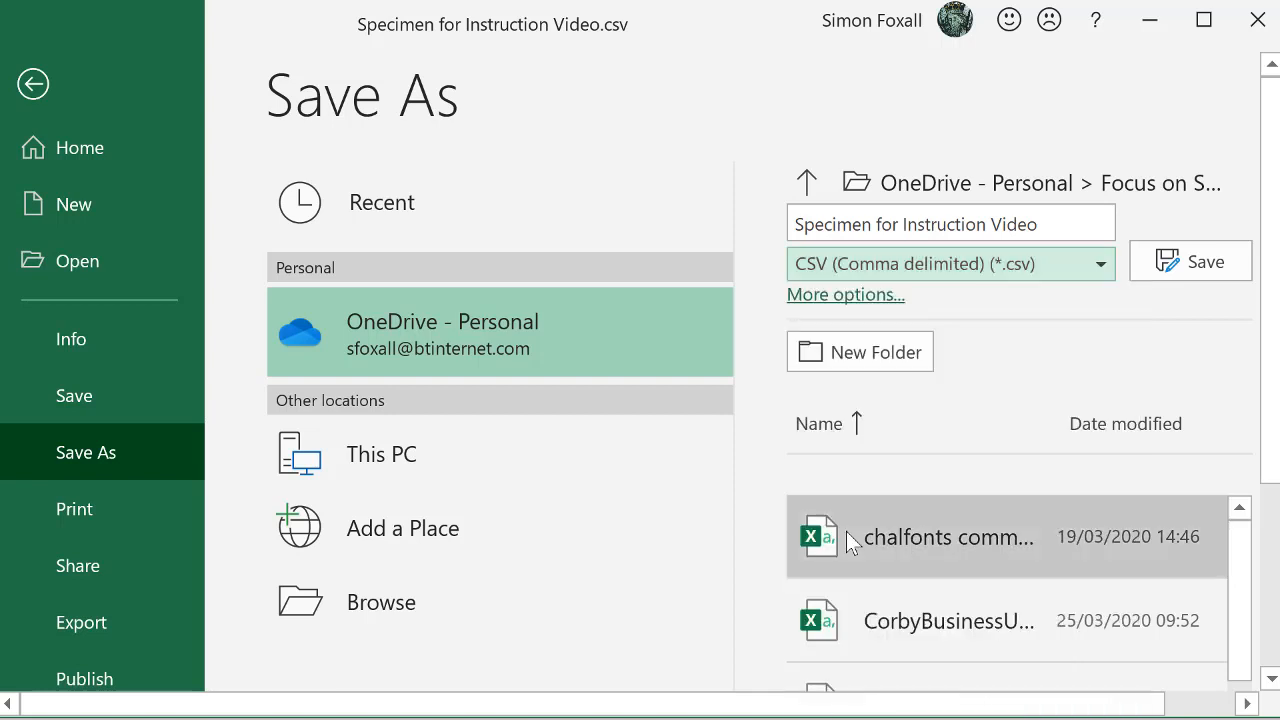